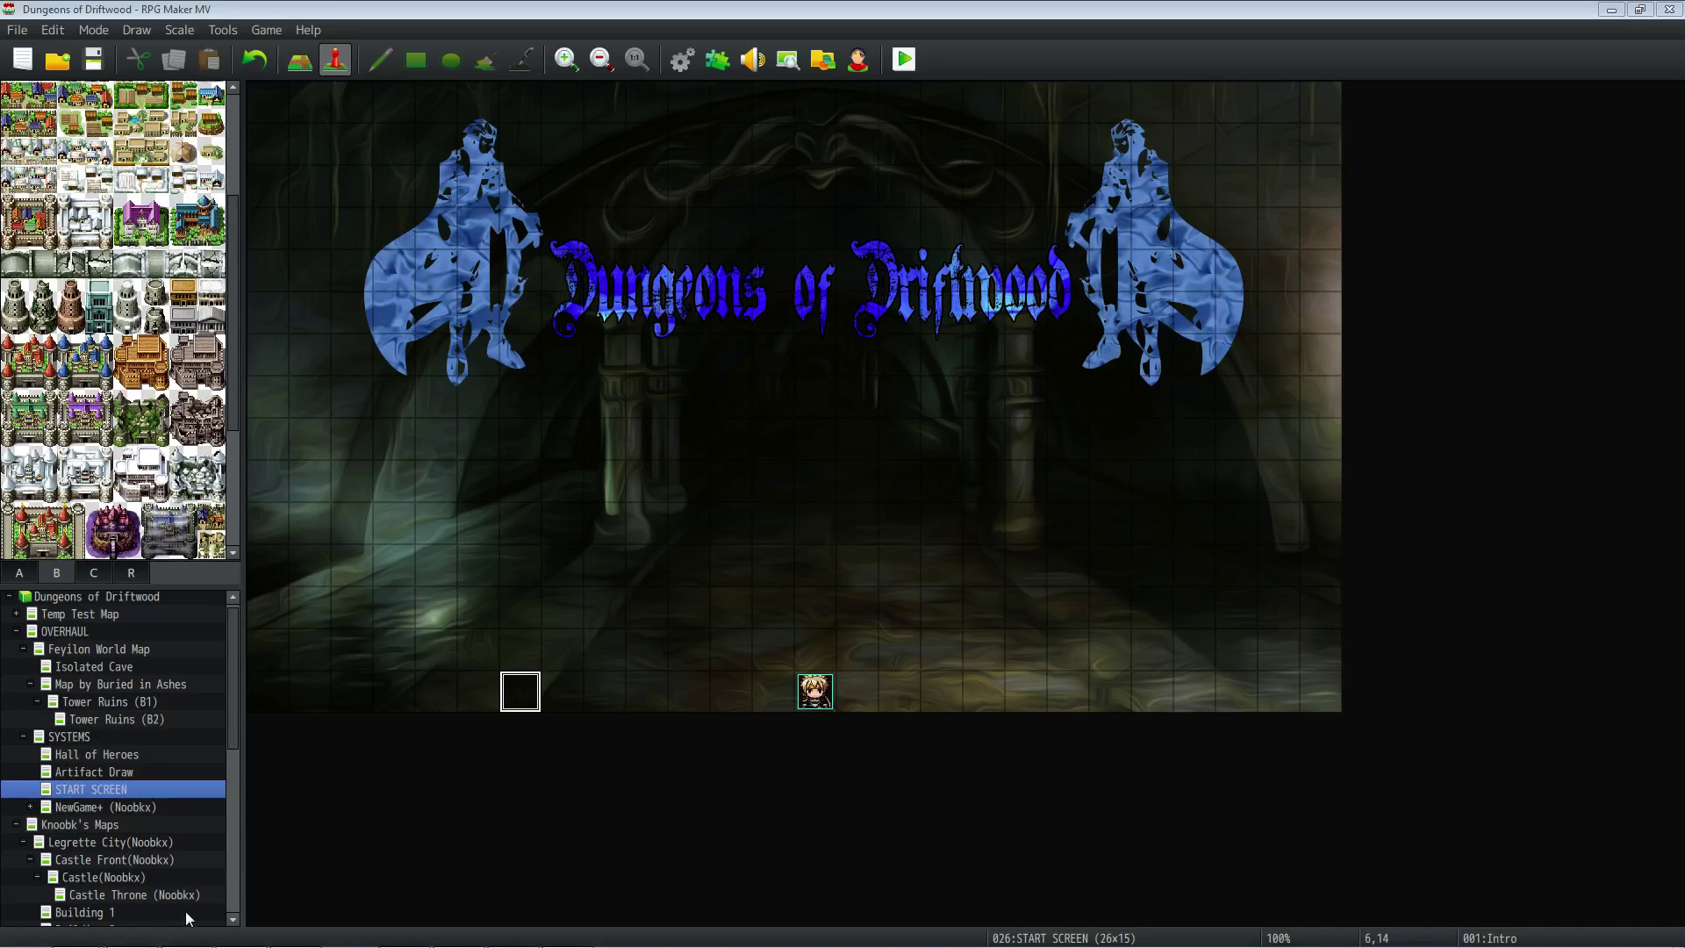
# - Playtest the game full-screen, load save file 2, then end the playtest
pyautogui.click(904, 61)
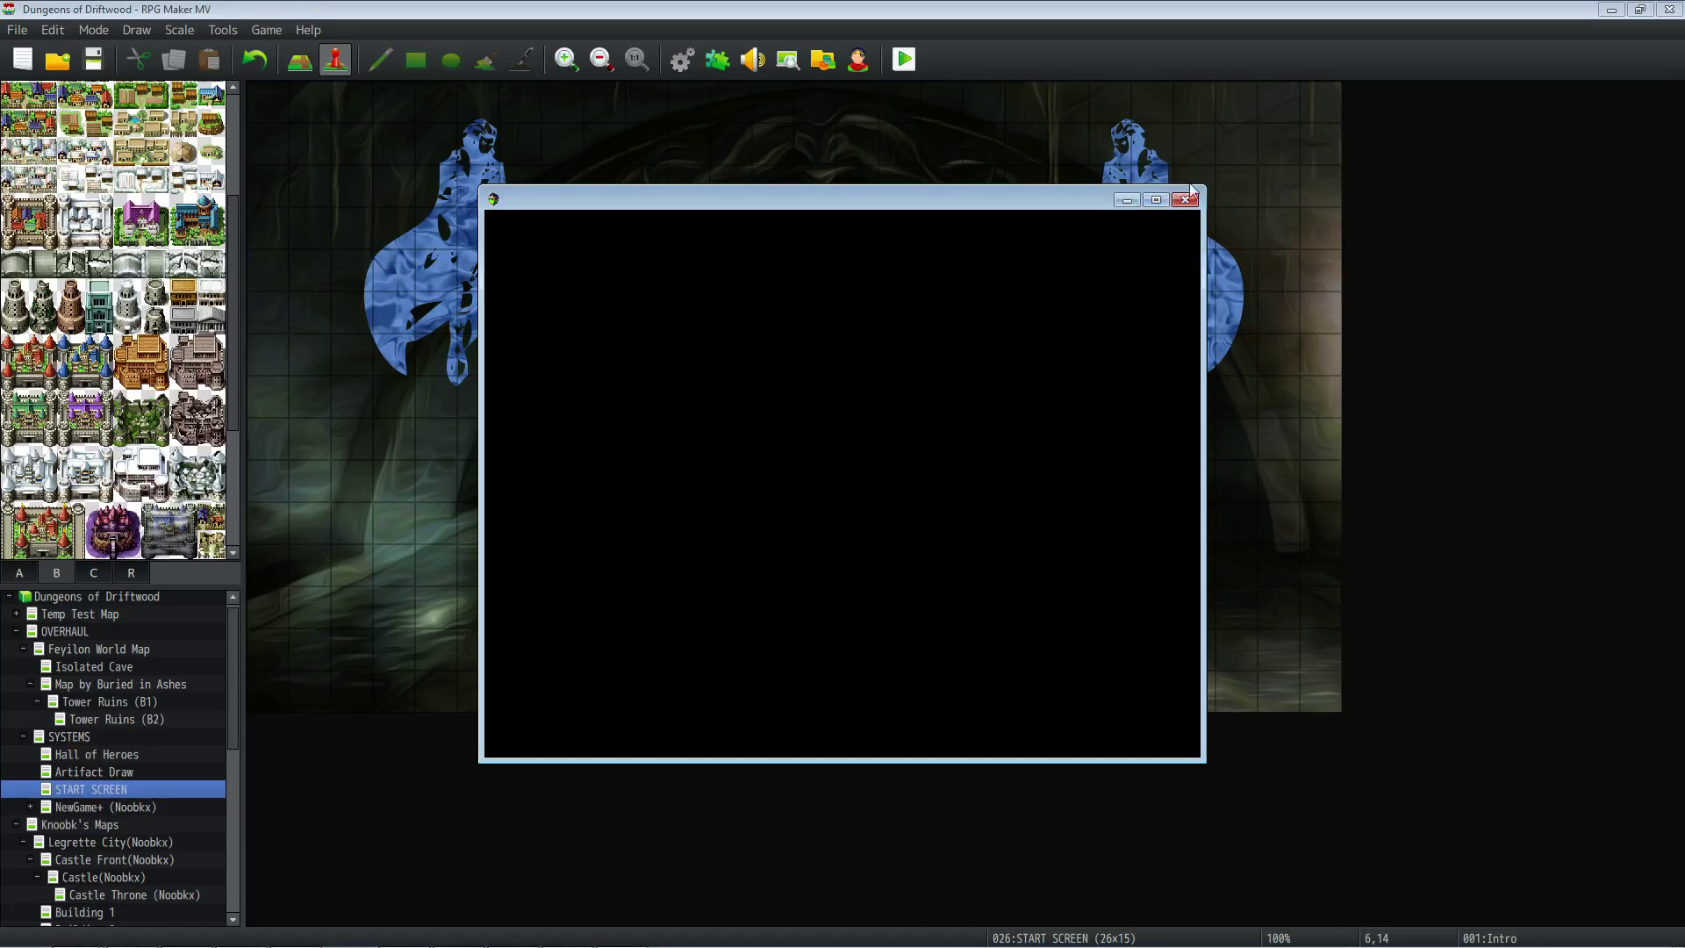
pyautogui.click(1366, 158)
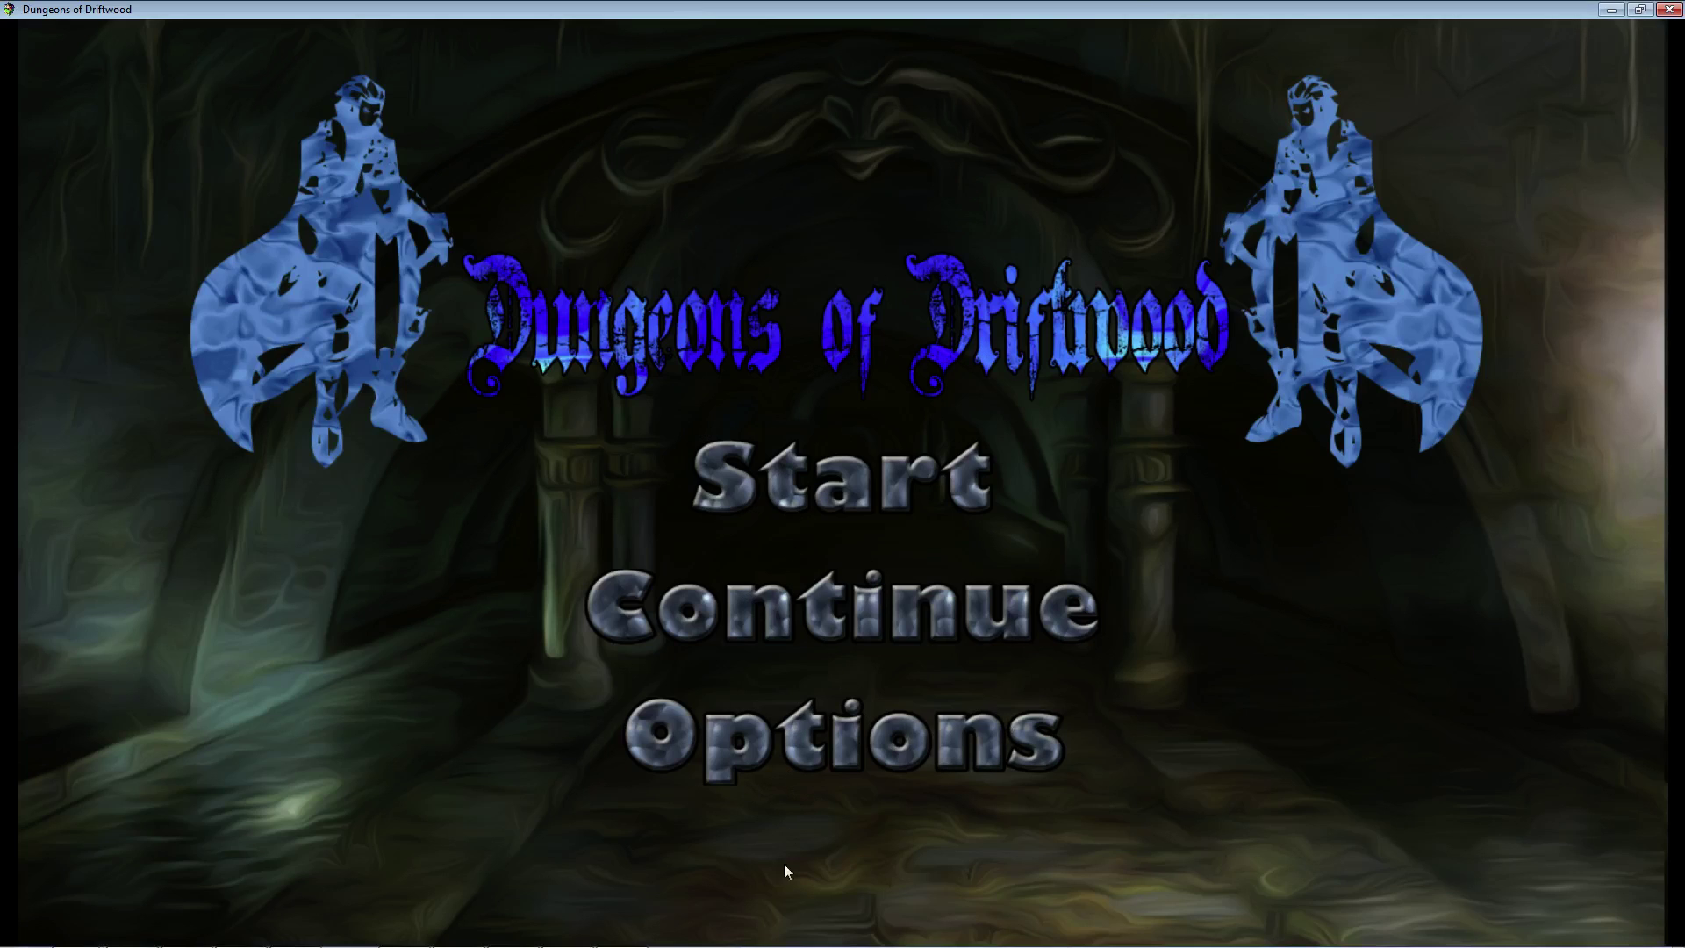
pyautogui.click(878, 728)
pyautogui.rightClick(1253, 520)
pyautogui.click(872, 607)
pyautogui.press('Return')
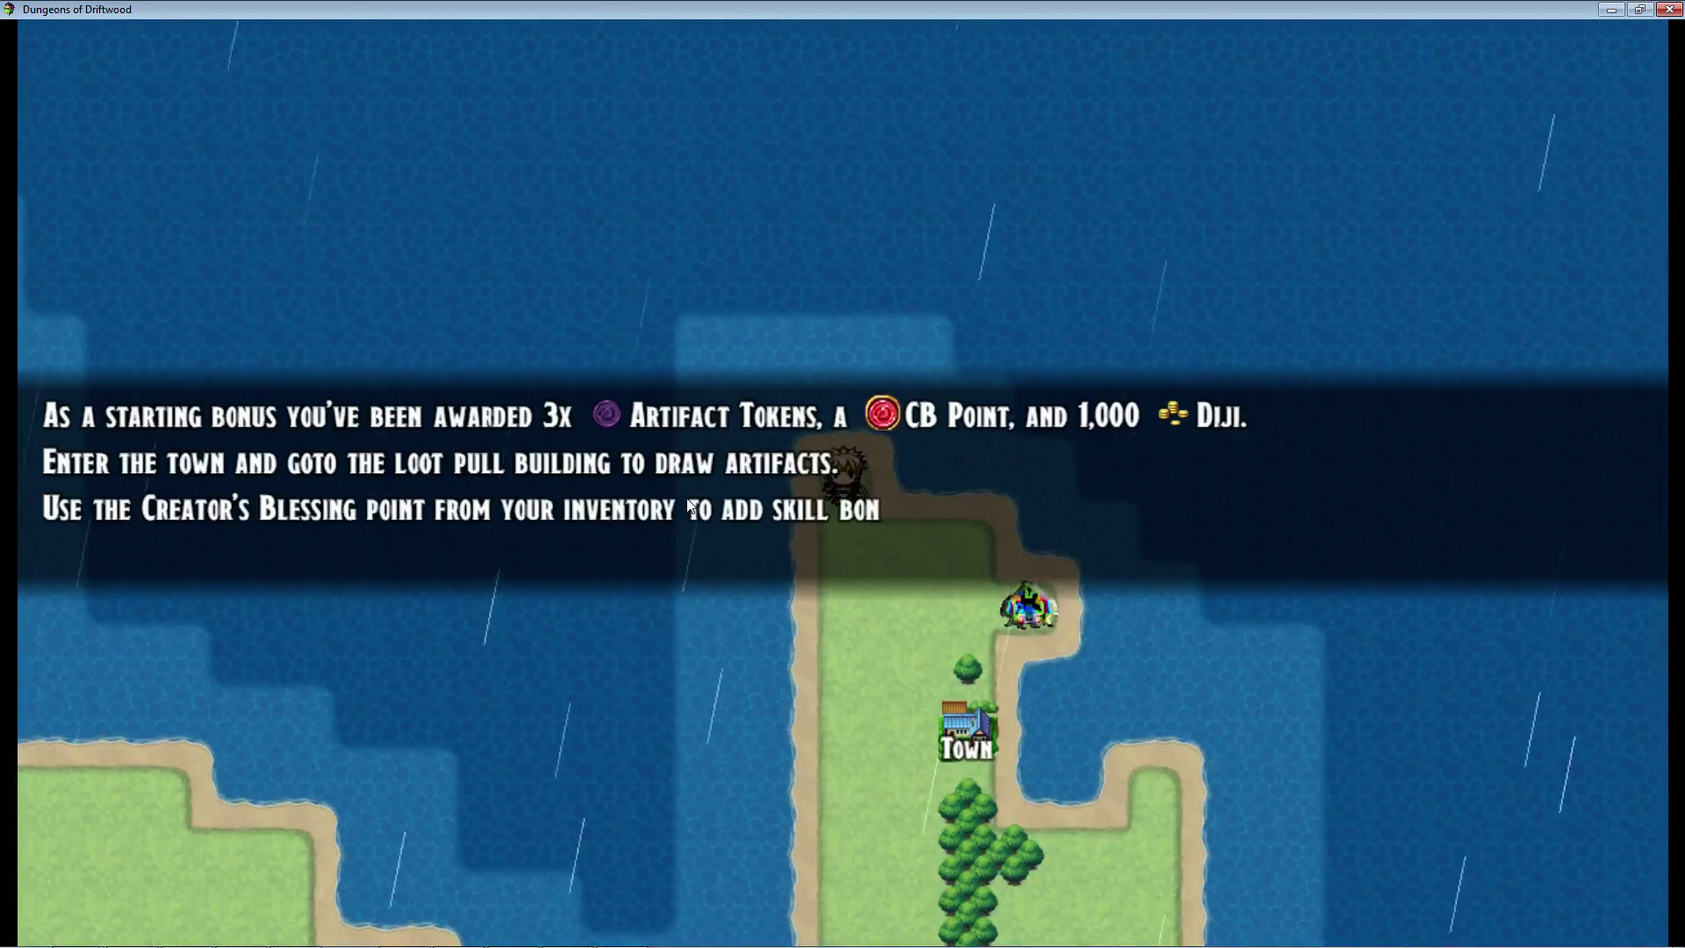
pyautogui.press('Return')
pyautogui.click(1669, 9)
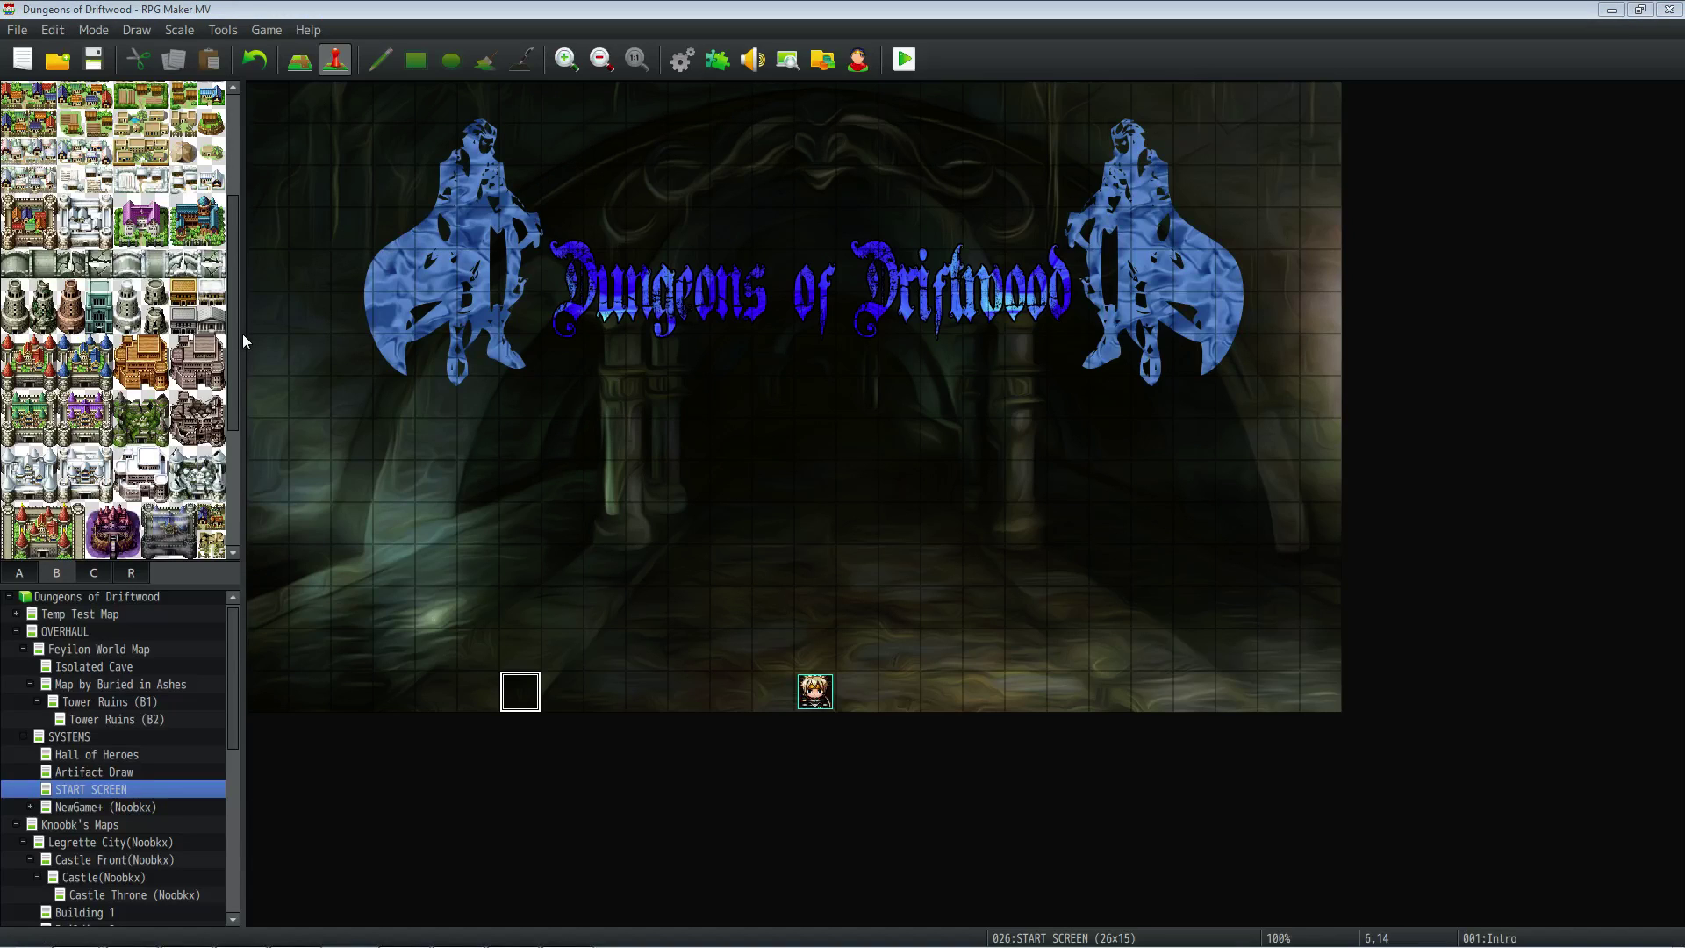
# - Find DK_Skip_Title_Screen among the title-screen plugins and open its settings
pyautogui.click(718, 60)
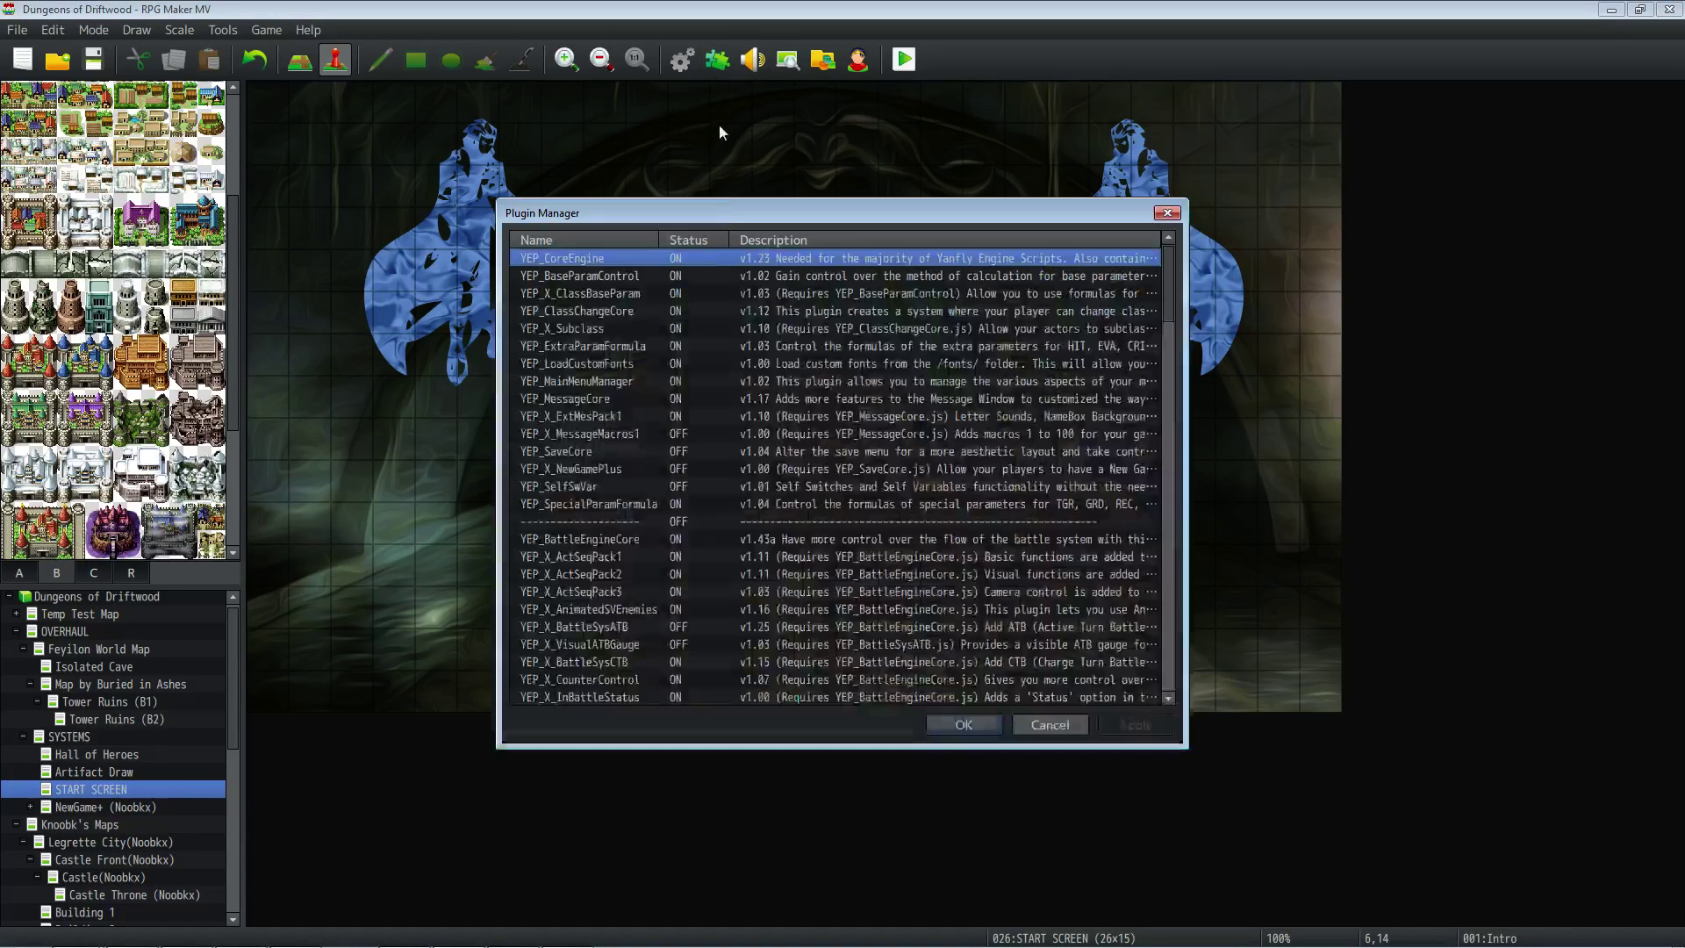
pyautogui.moveTo(1164, 313); pyautogui.dragTo(1166, 683)
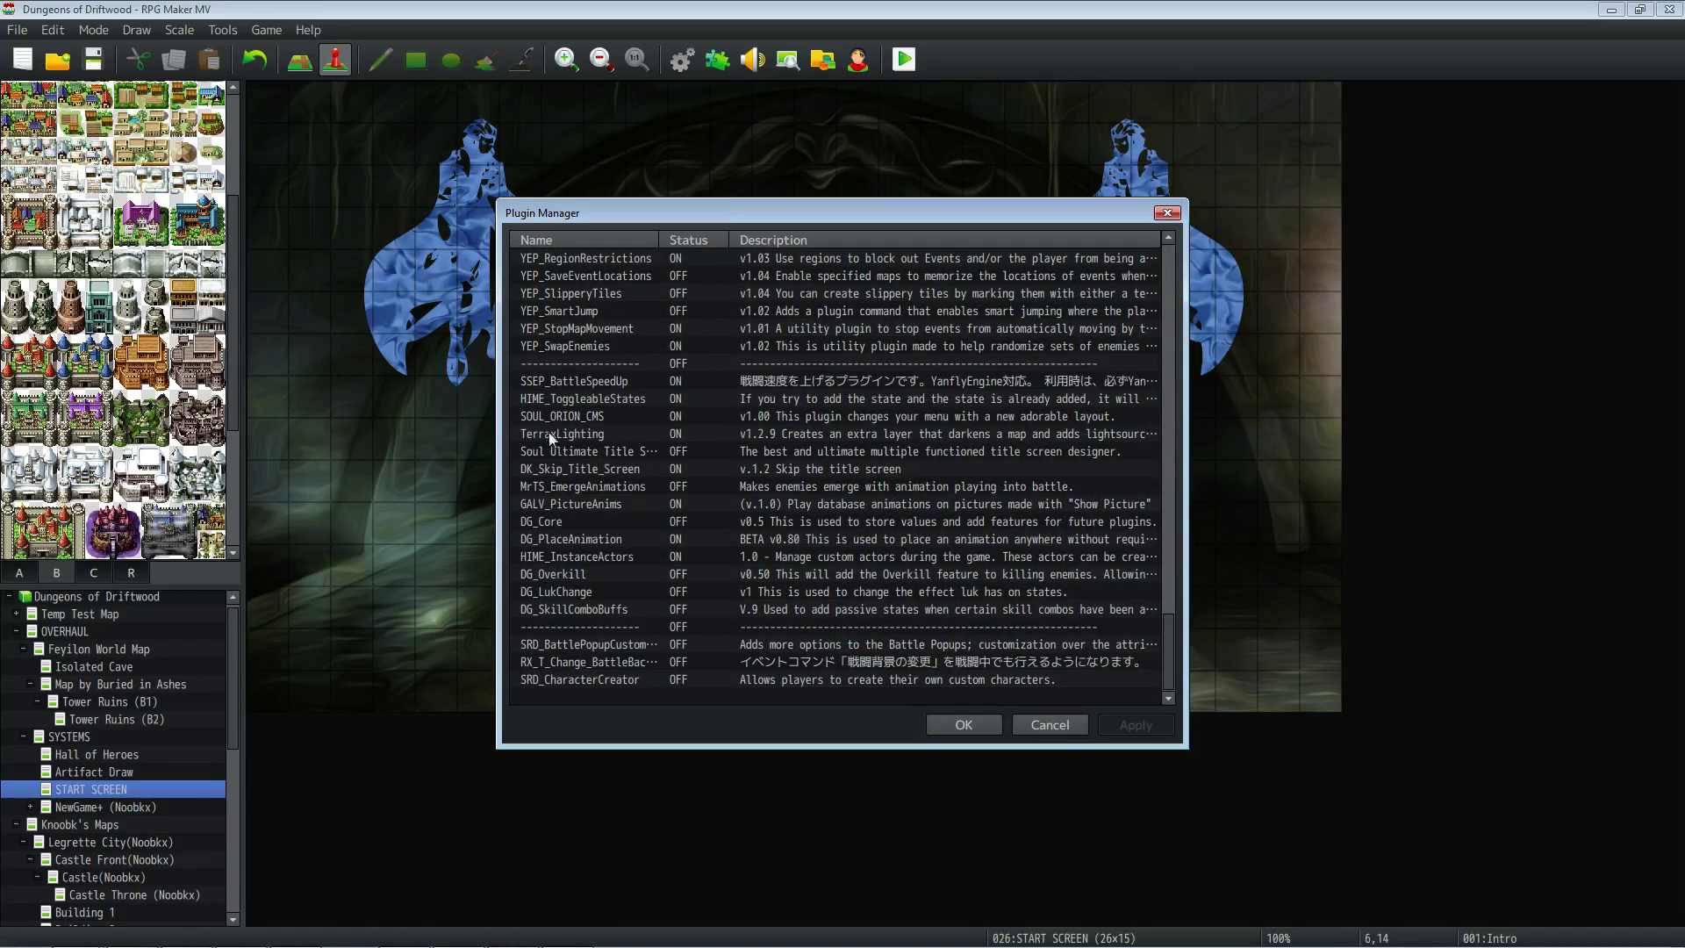
pyautogui.moveTo(633, 397); pyautogui.dragTo(576, 499)
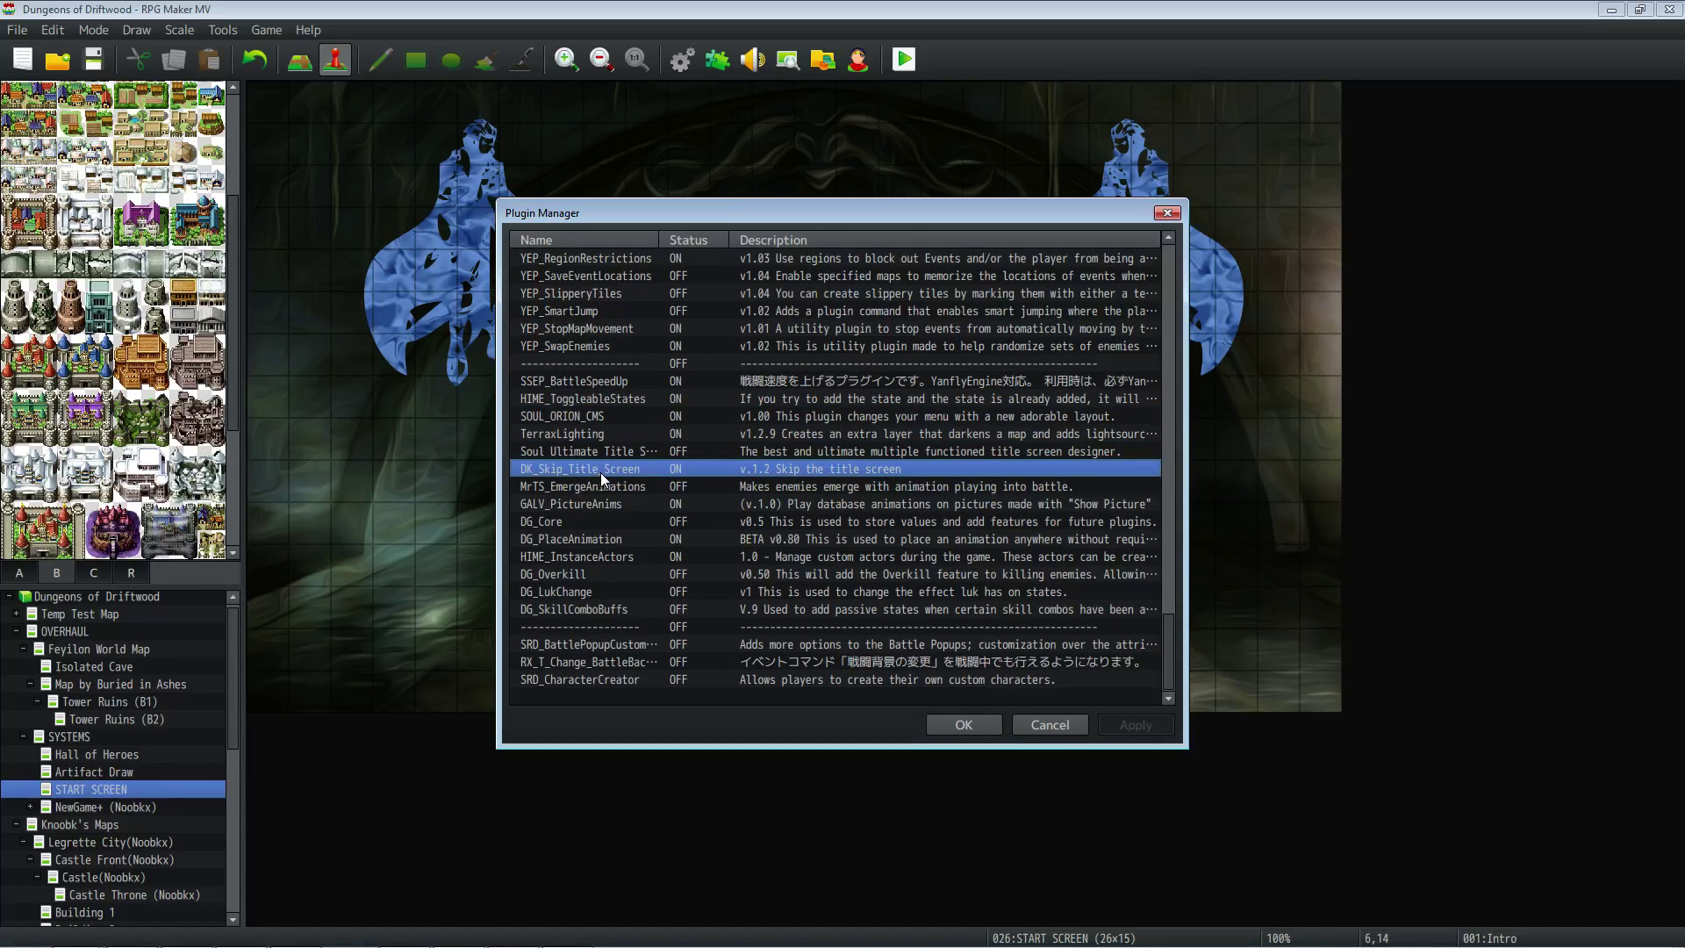
pyautogui.doubleClick(605, 470)
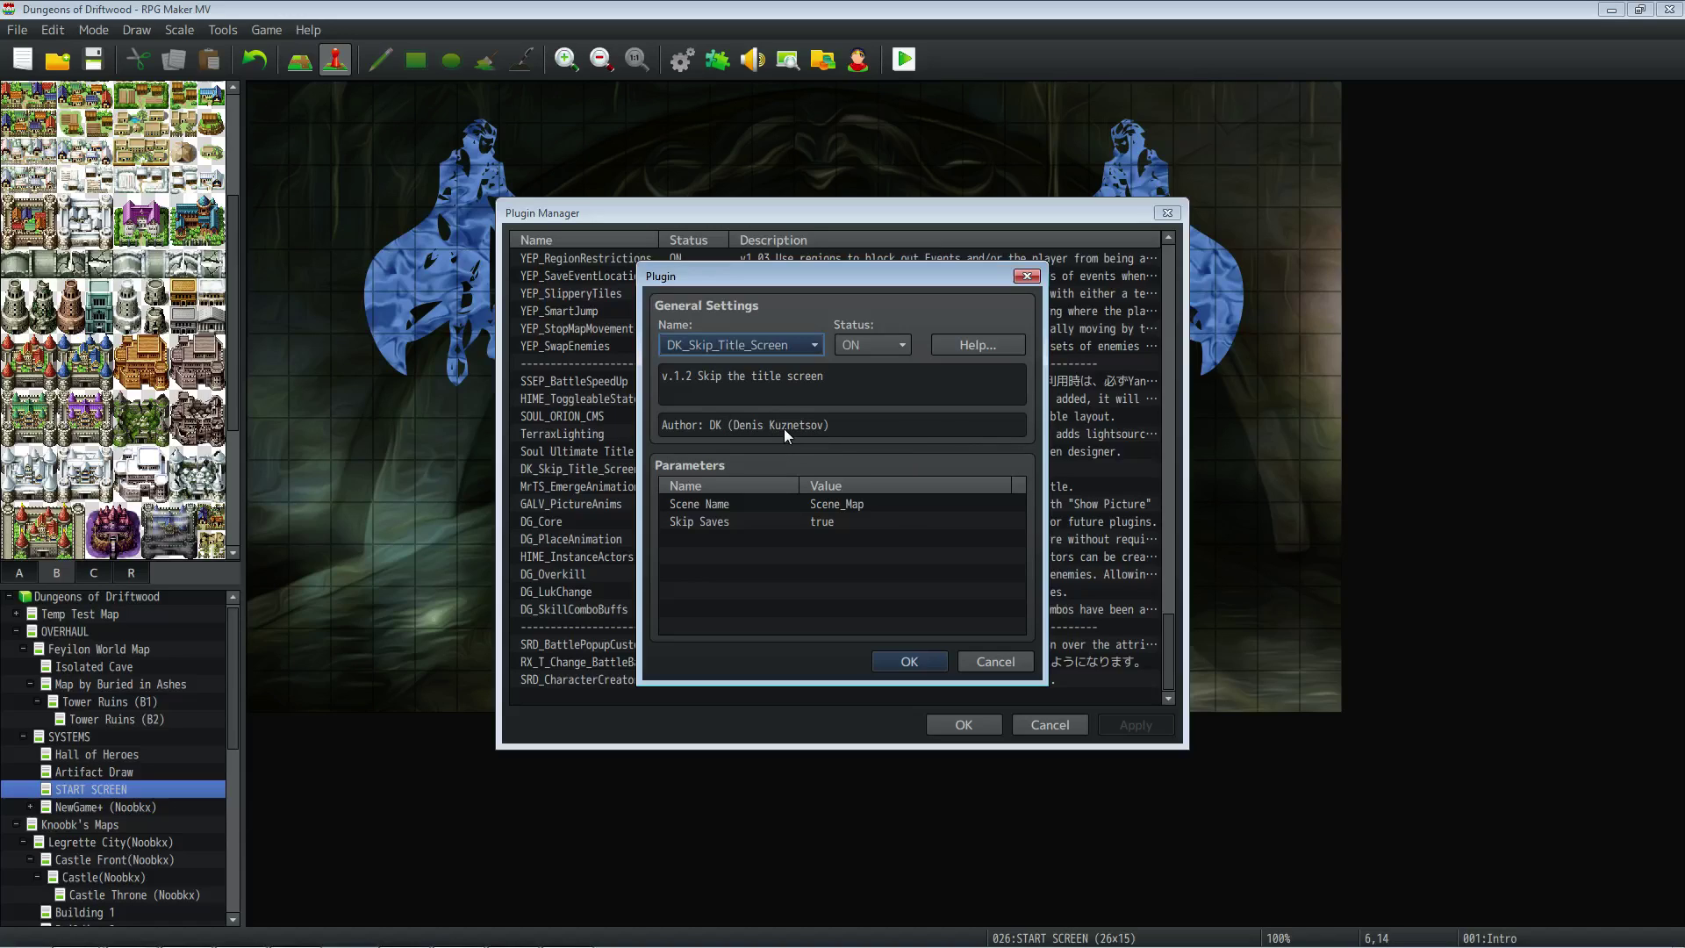
# - Read the DK_Skip_Title_Screen documentation, check its Scene Name parameter, and close the plugin list
pyautogui.click(986, 342)
pyautogui.scroll(-2, 840, 438)
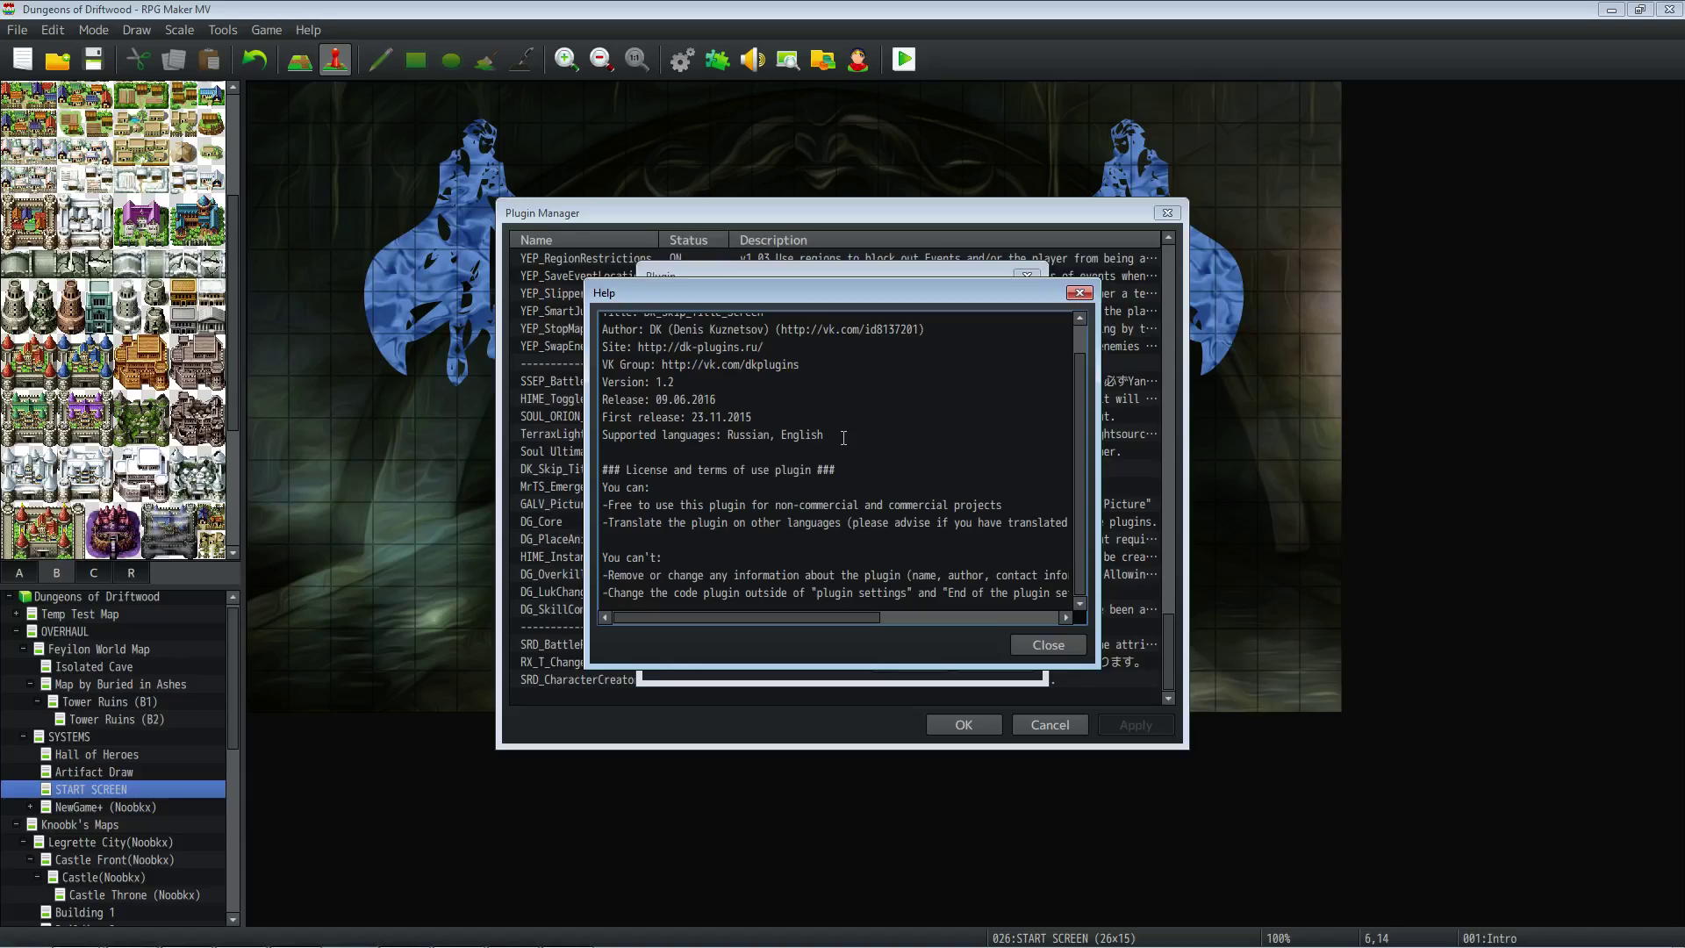
pyautogui.scroll(2, 821, 532)
pyautogui.scroll(-2, 821, 533)
pyautogui.moveTo(650, 506); pyautogui.dragTo(882, 531)
pyautogui.click(840, 572)
pyautogui.scroll(2, 756, 576)
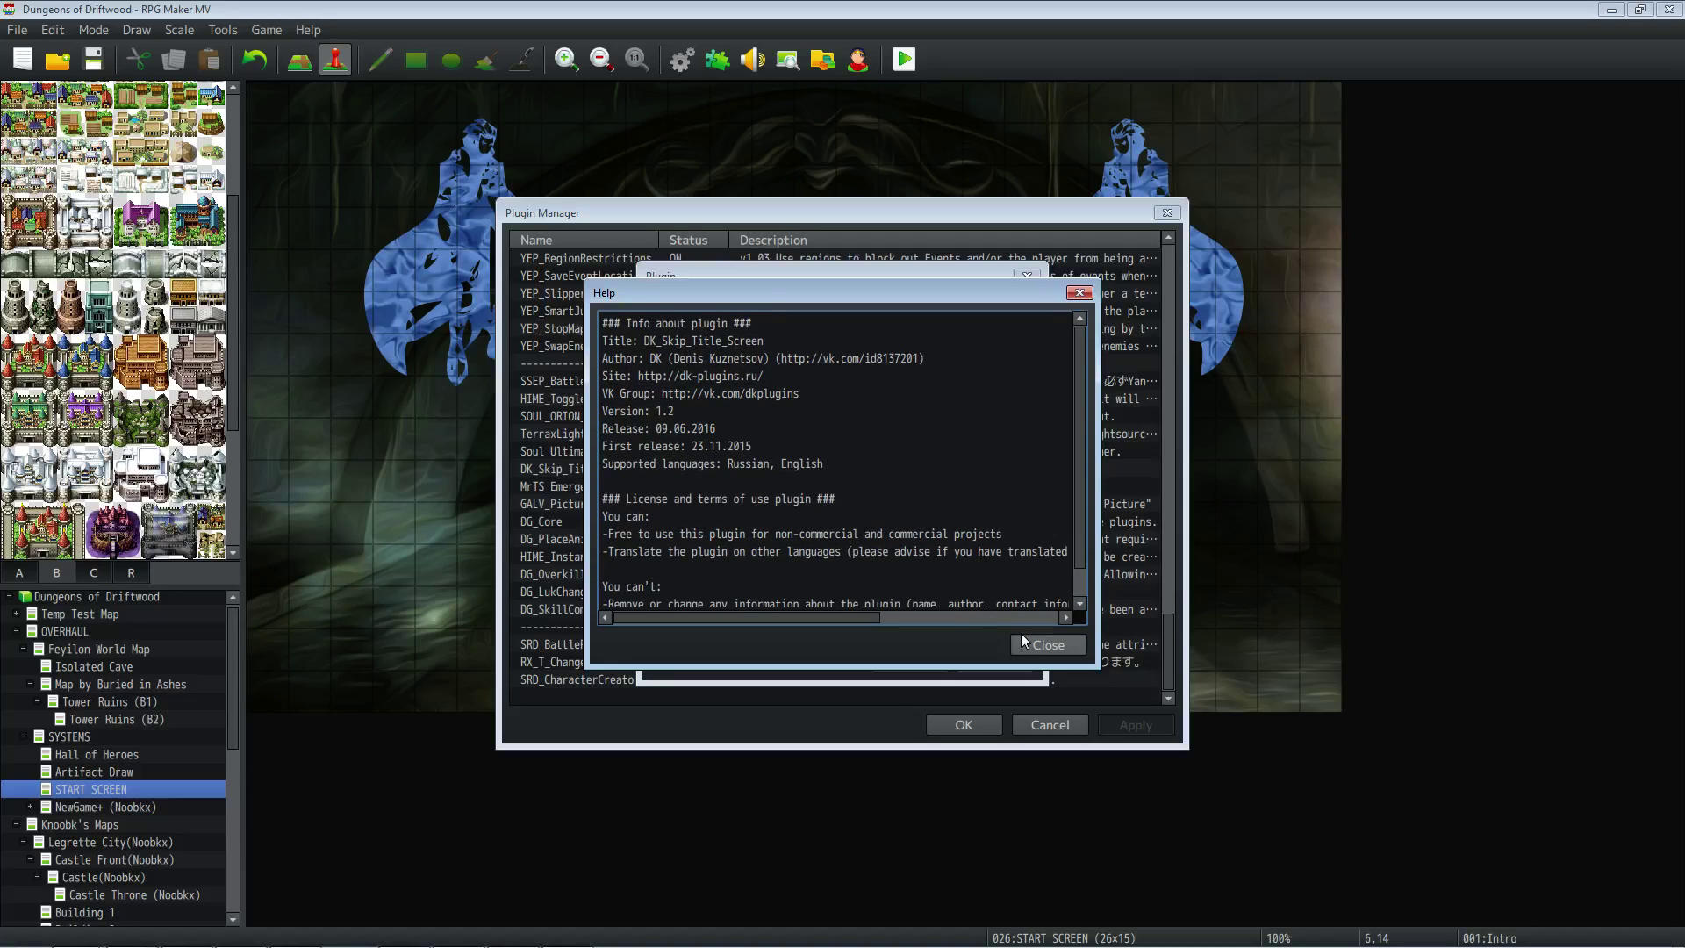
pyautogui.click(1067, 645)
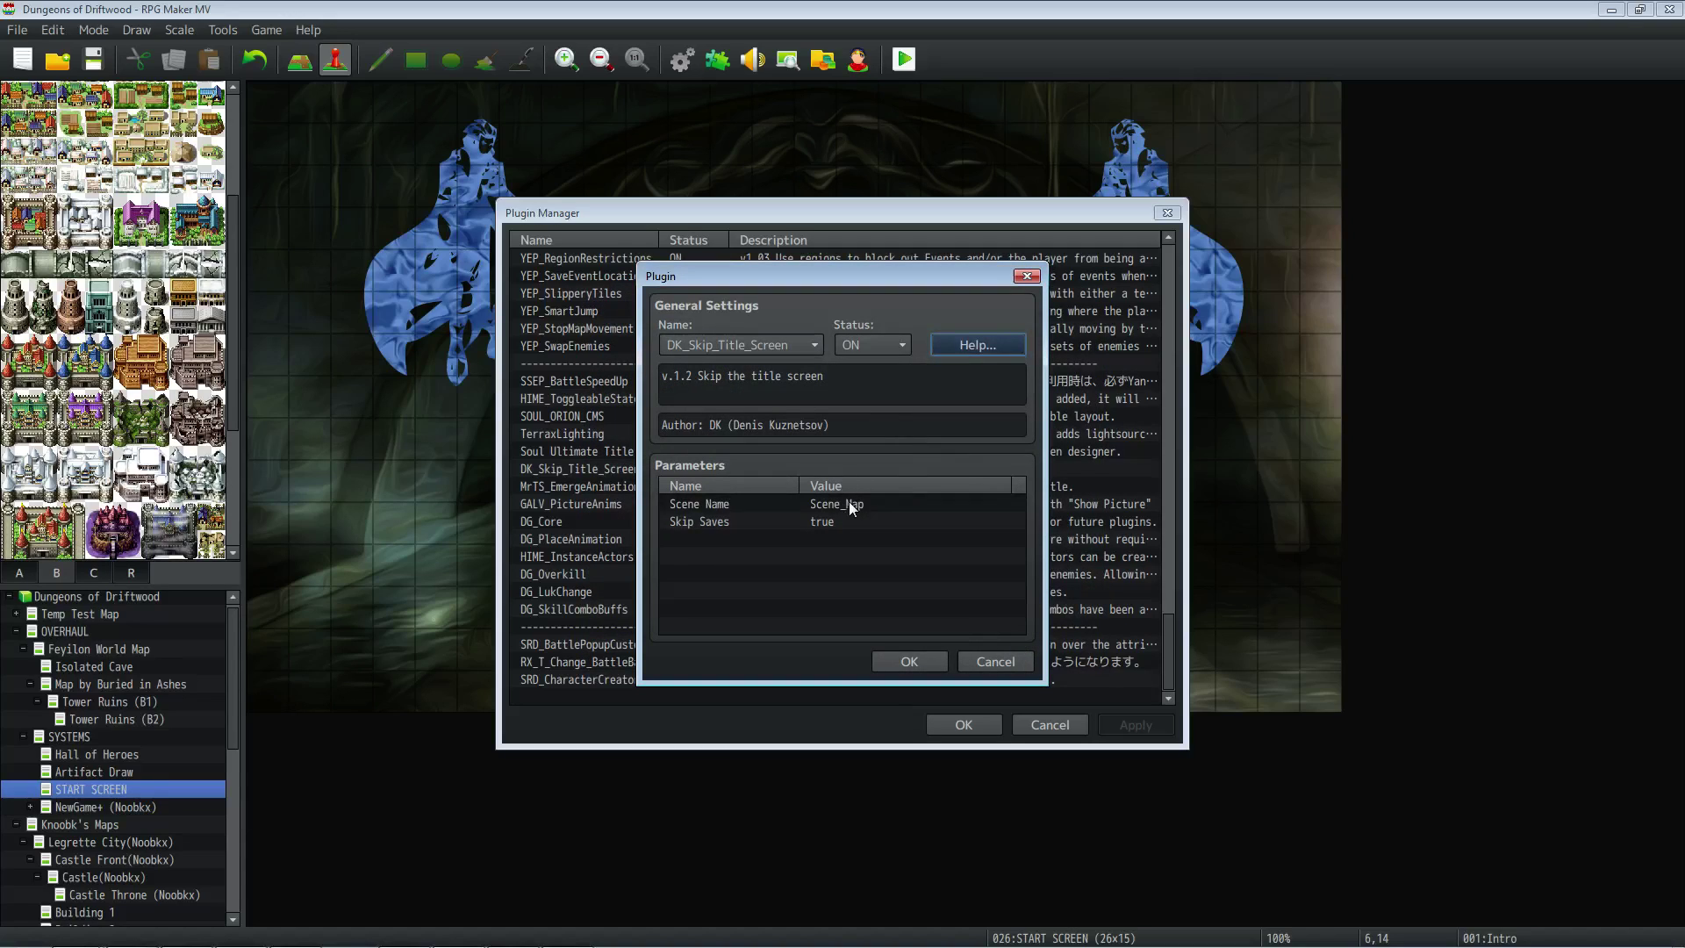
pyautogui.click(850, 504)
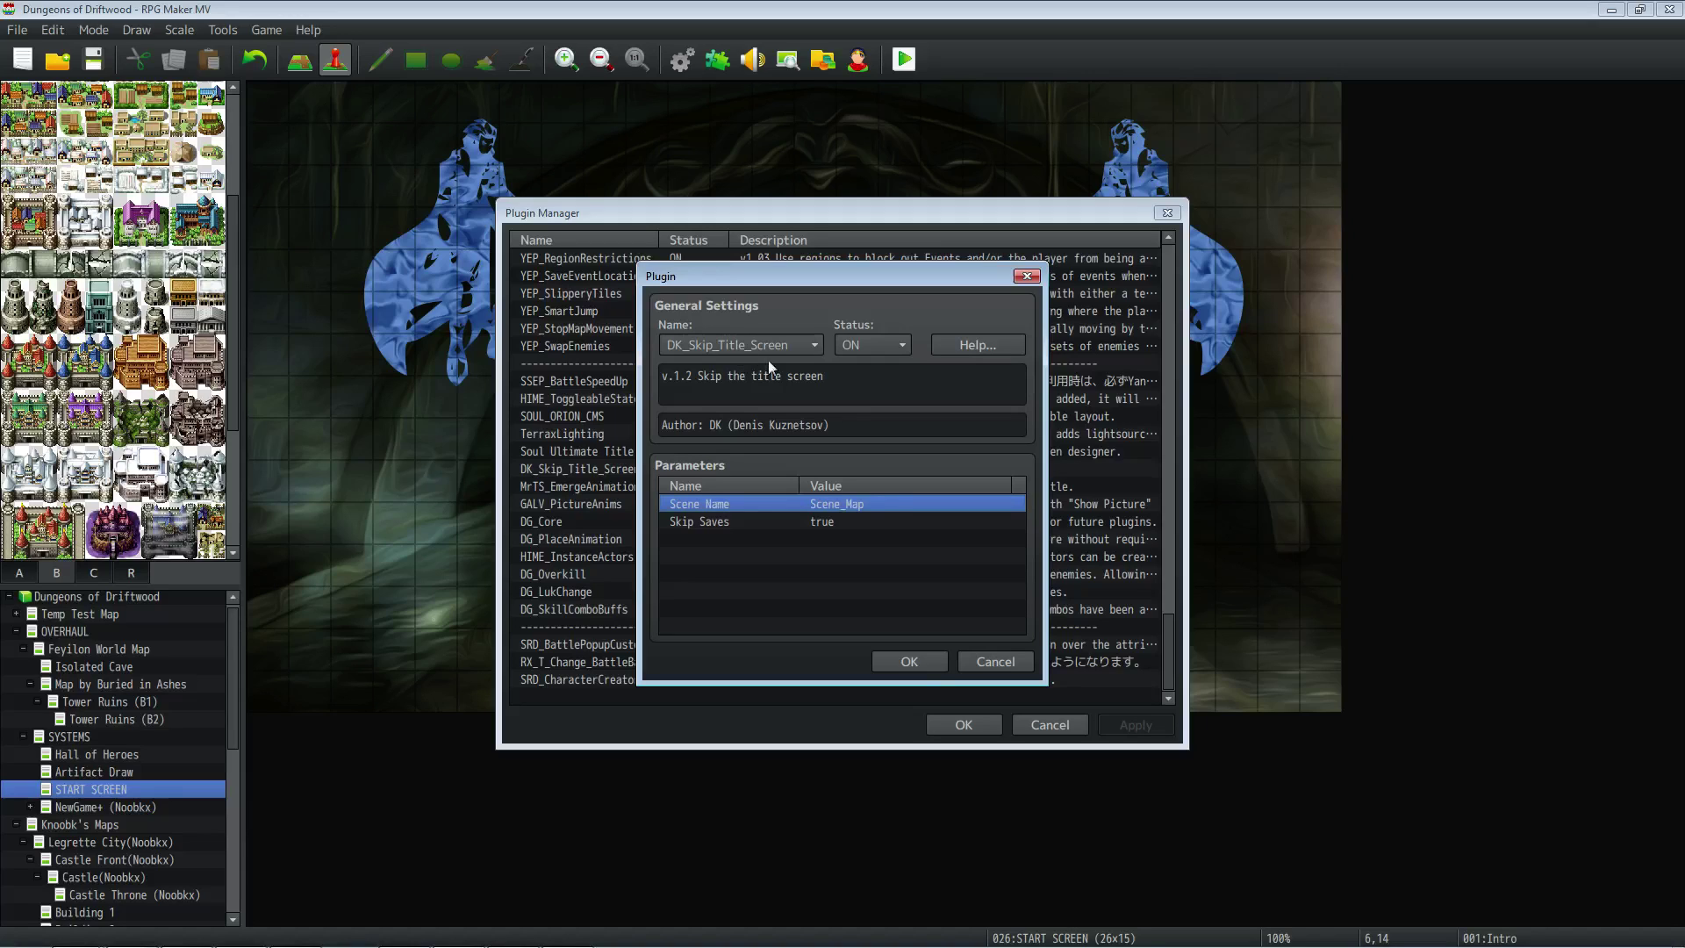
pyautogui.click(921, 667)
pyautogui.click(945, 721)
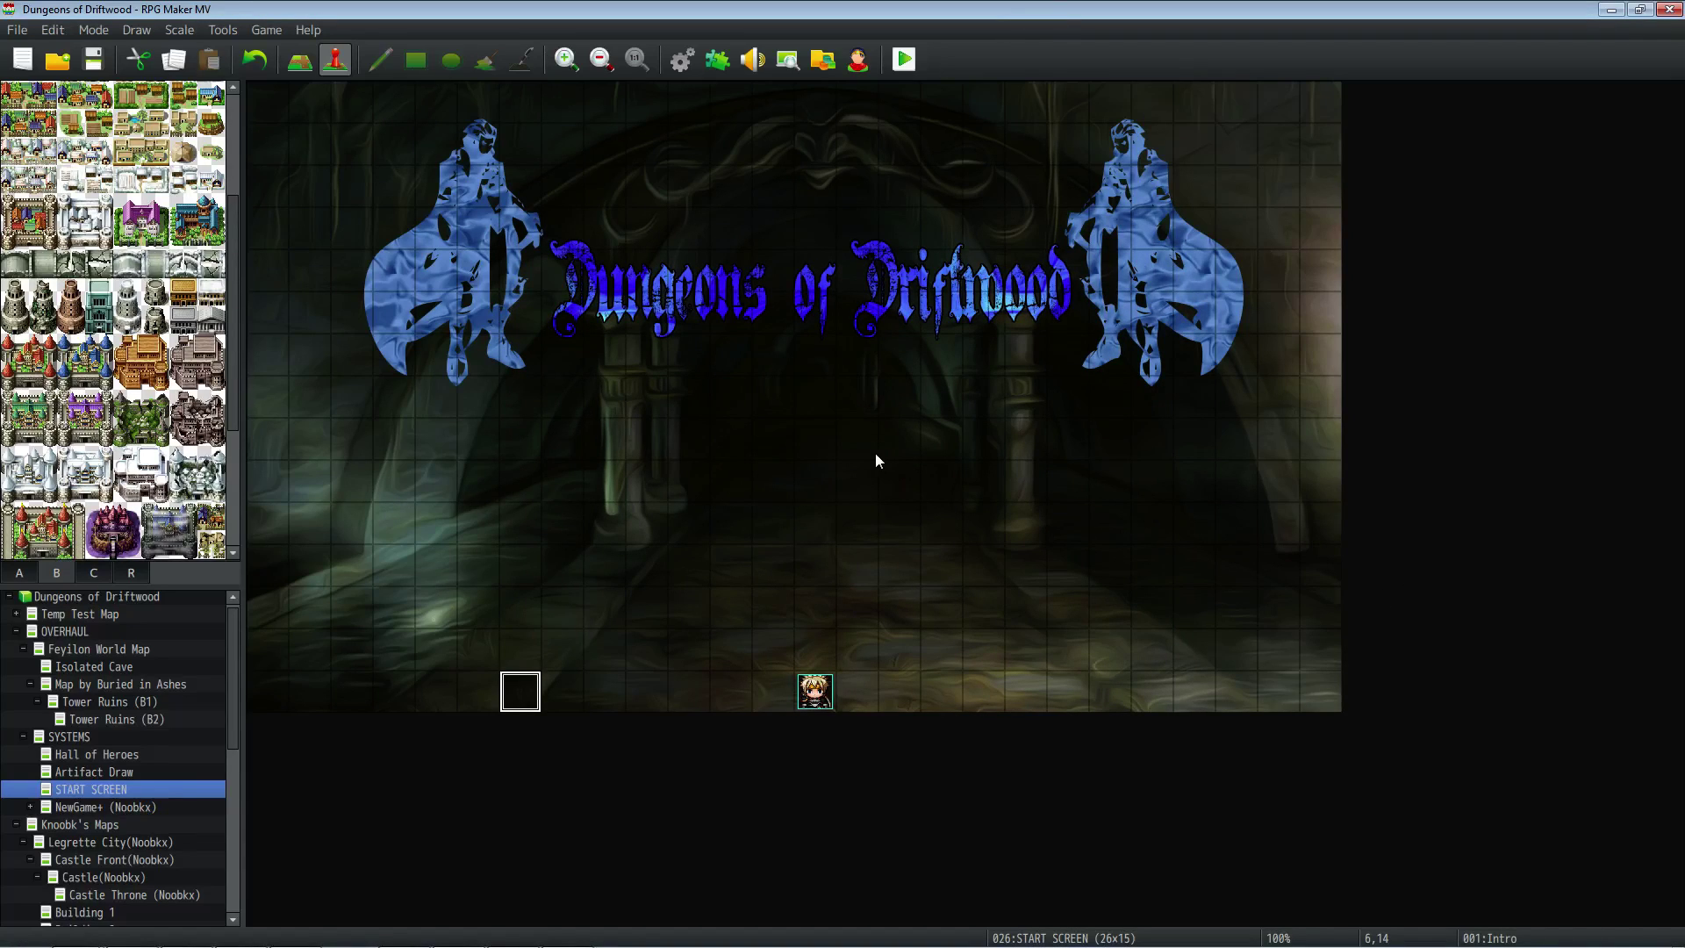
# - Look up the Galv.PIC.anim(picId,animId) script call in the GALV_PictureAnims documentation
pyautogui.click(698, 66)
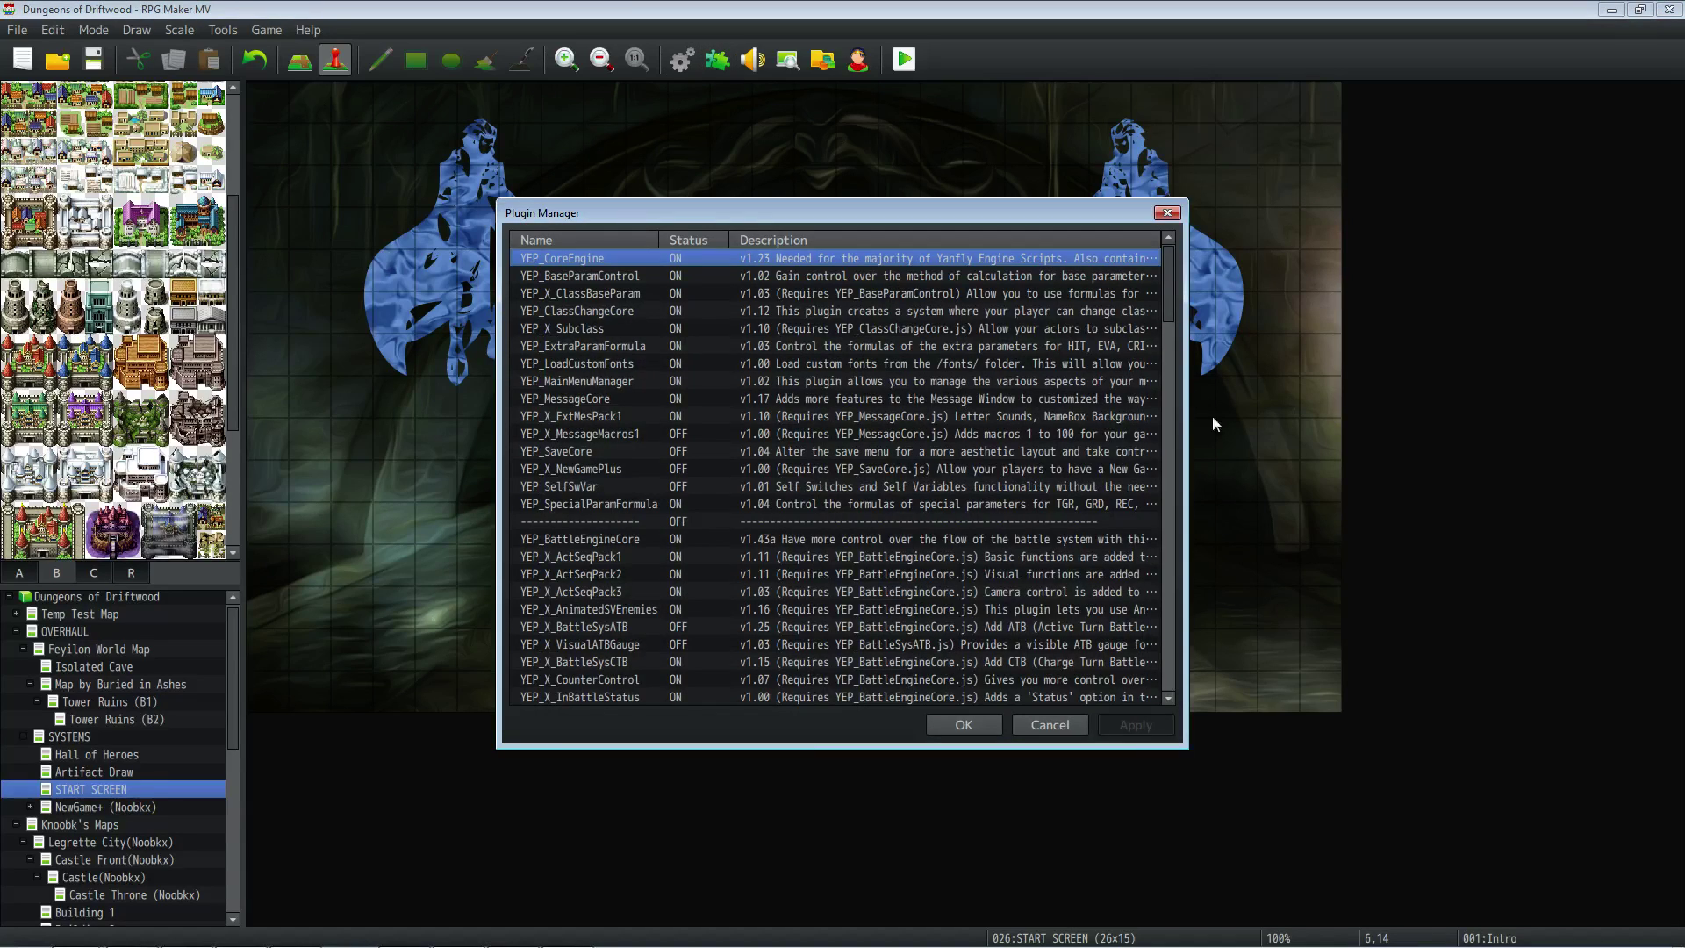
pyautogui.moveTo(1169, 300); pyautogui.dragTo(1172, 667)
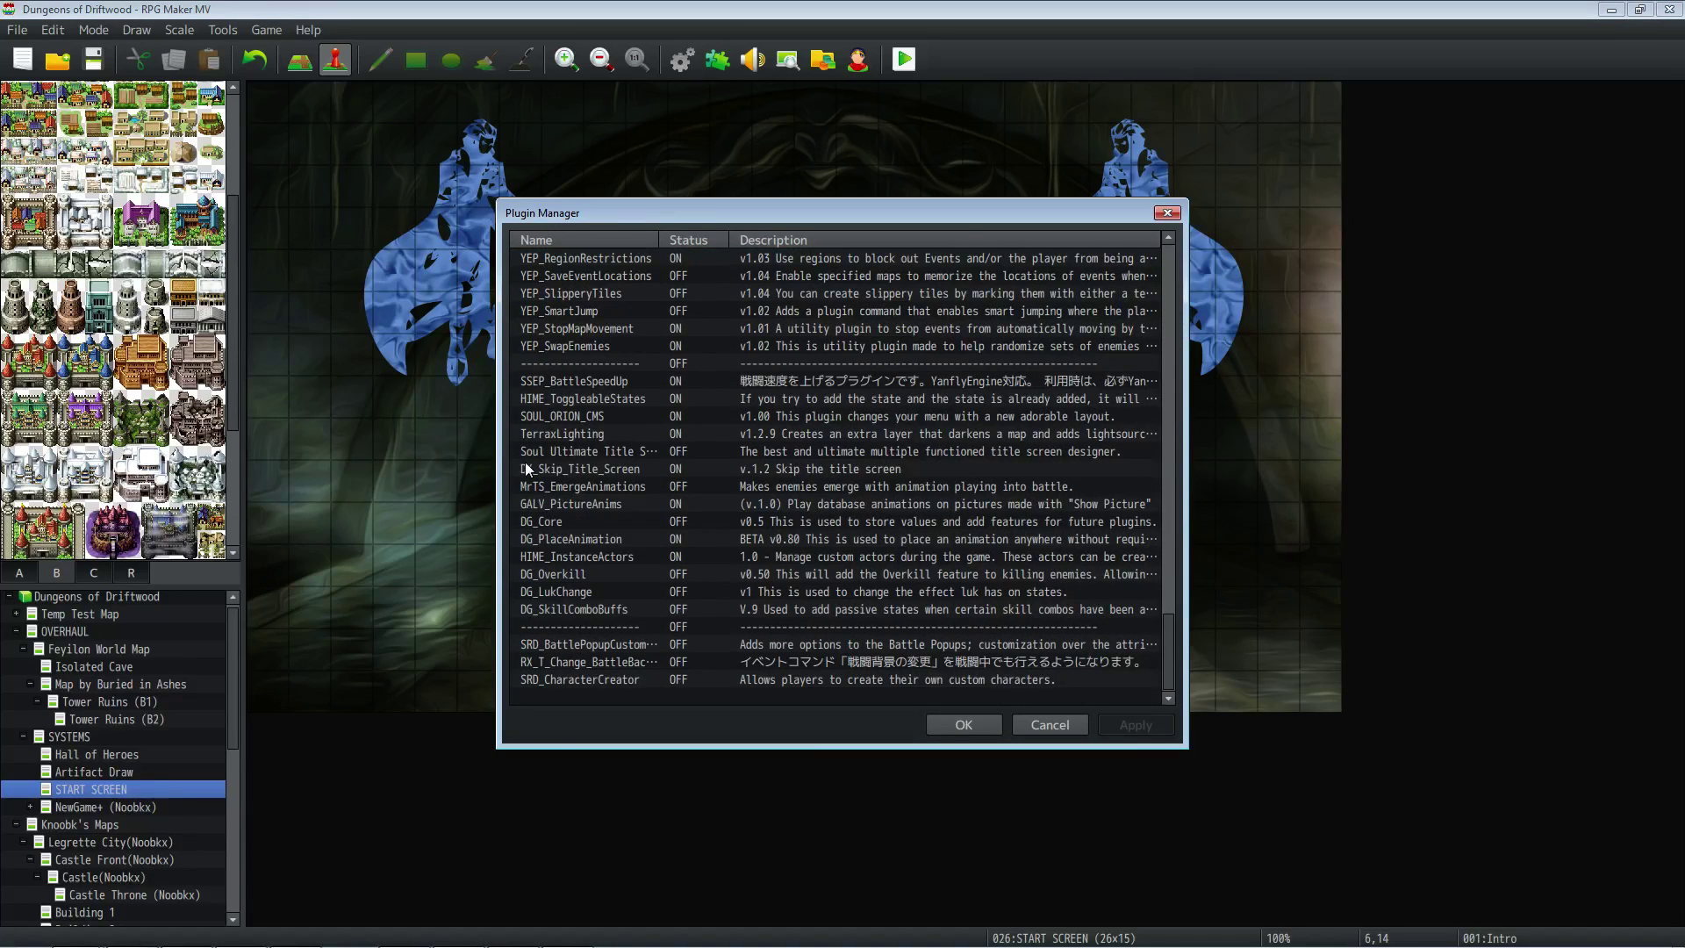
pyautogui.click(598, 502)
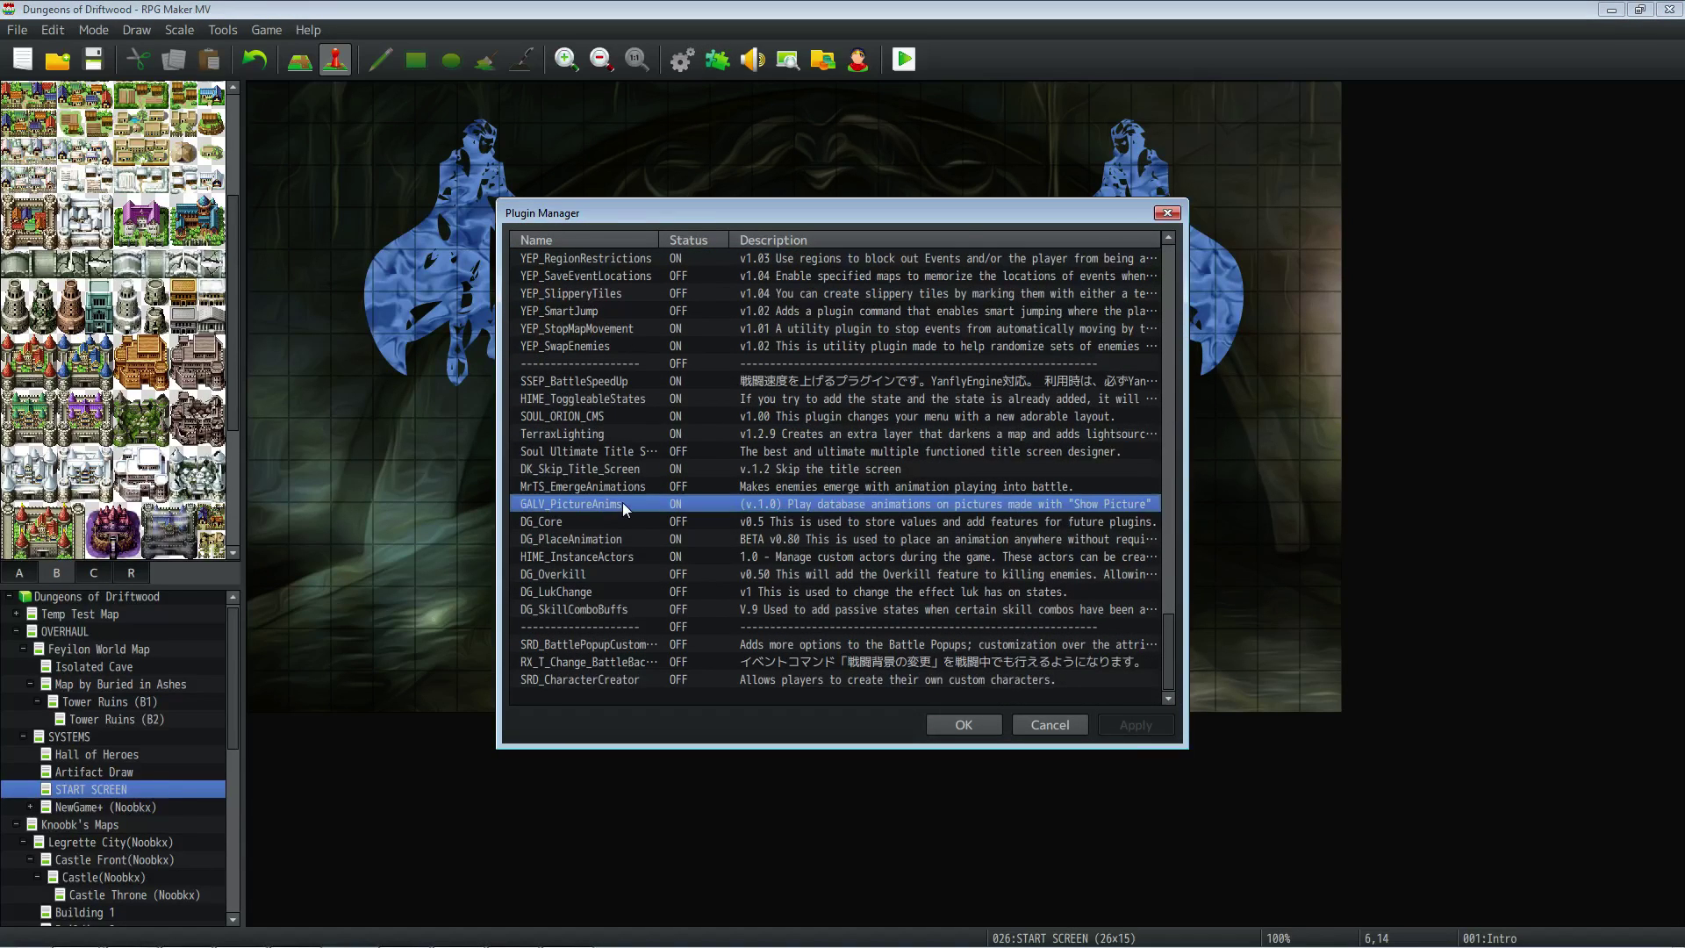
pyautogui.doubleClick(623, 504)
pyautogui.click(958, 346)
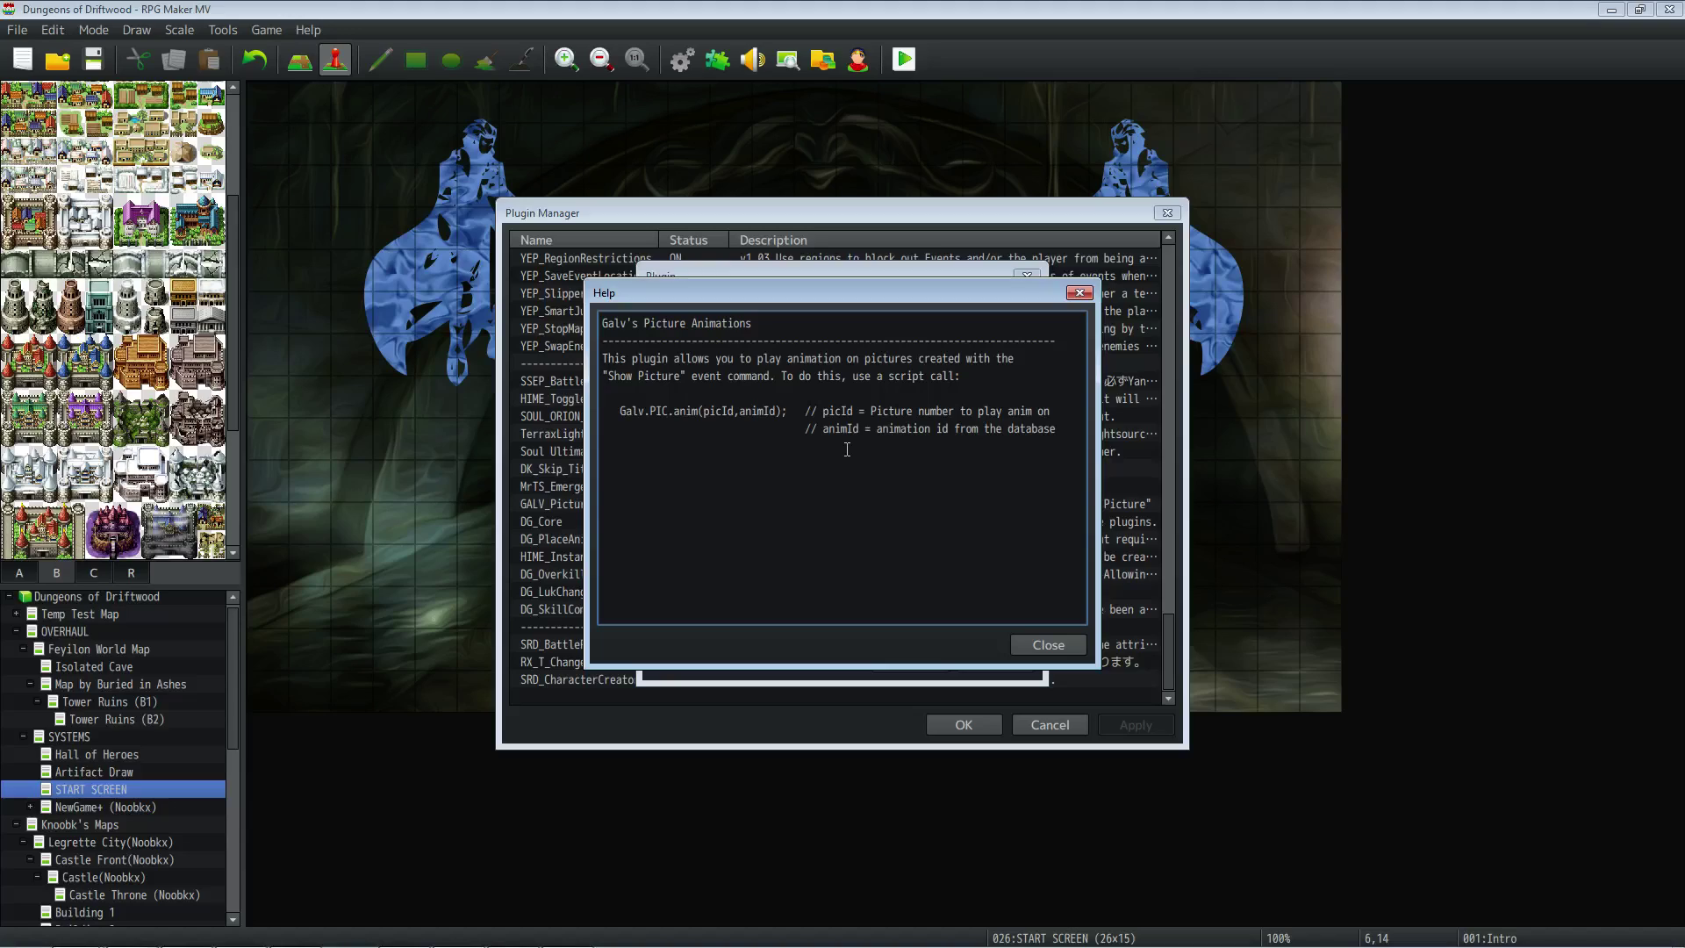
pyautogui.moveTo(782, 411); pyautogui.dragTo(619, 412)
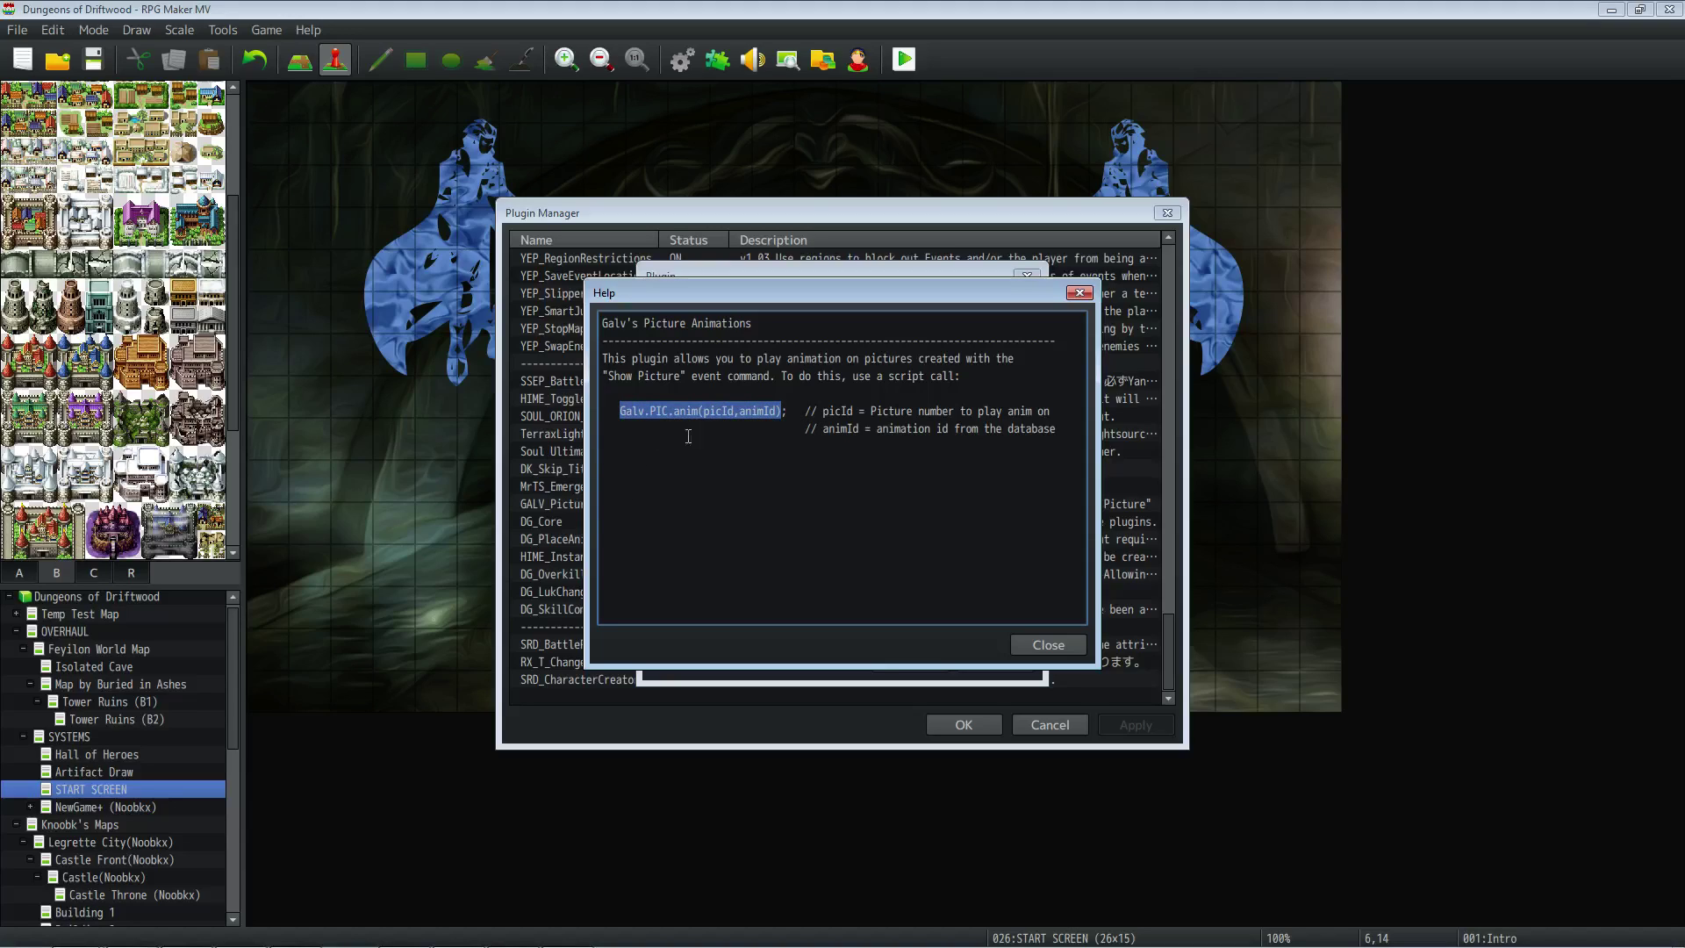
pyautogui.click(1048, 644)
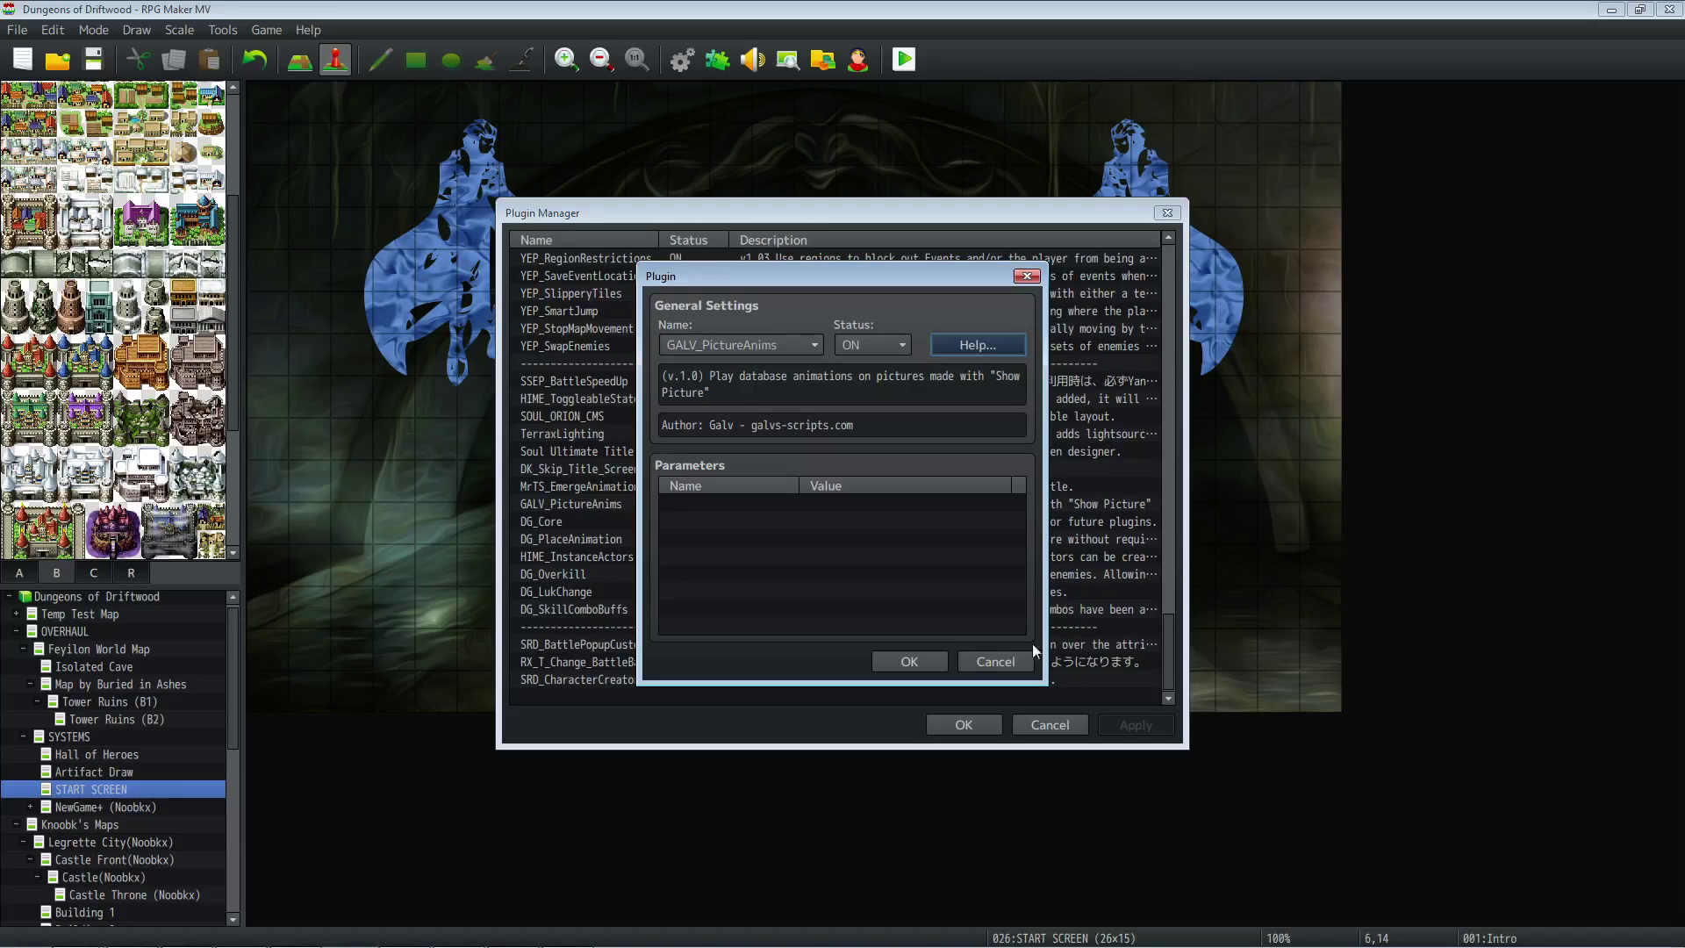
pyautogui.click(907, 662)
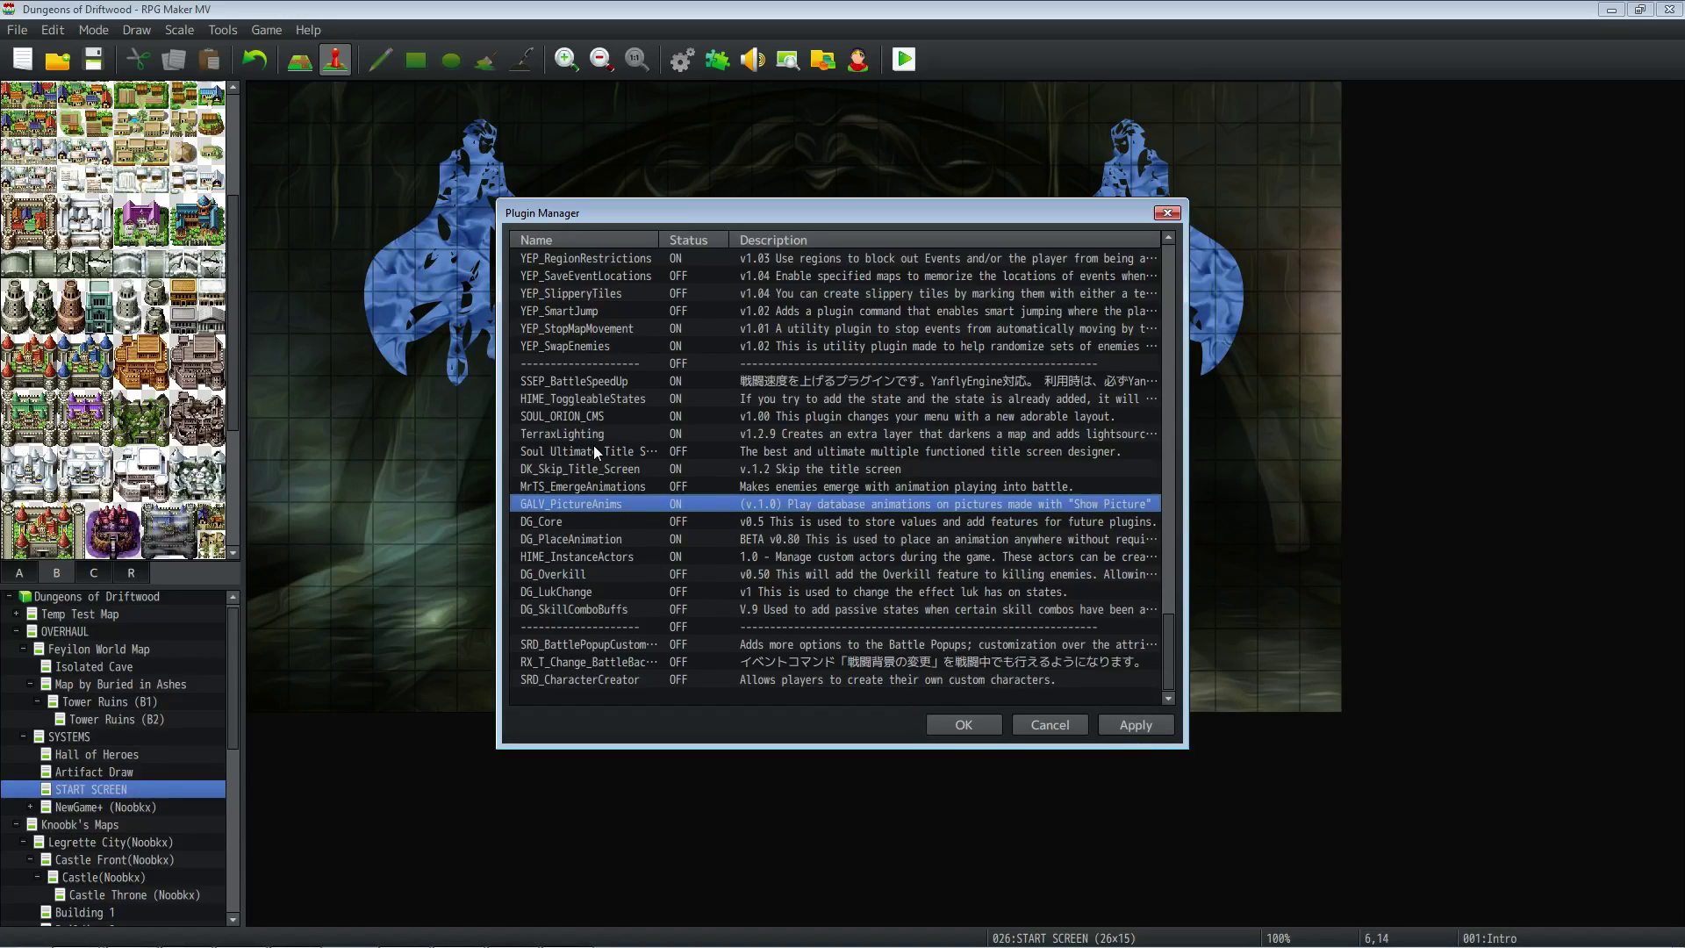
# - Close the plugin list and bring up the START SCREEN map's context actions
pyautogui.click(597, 469)
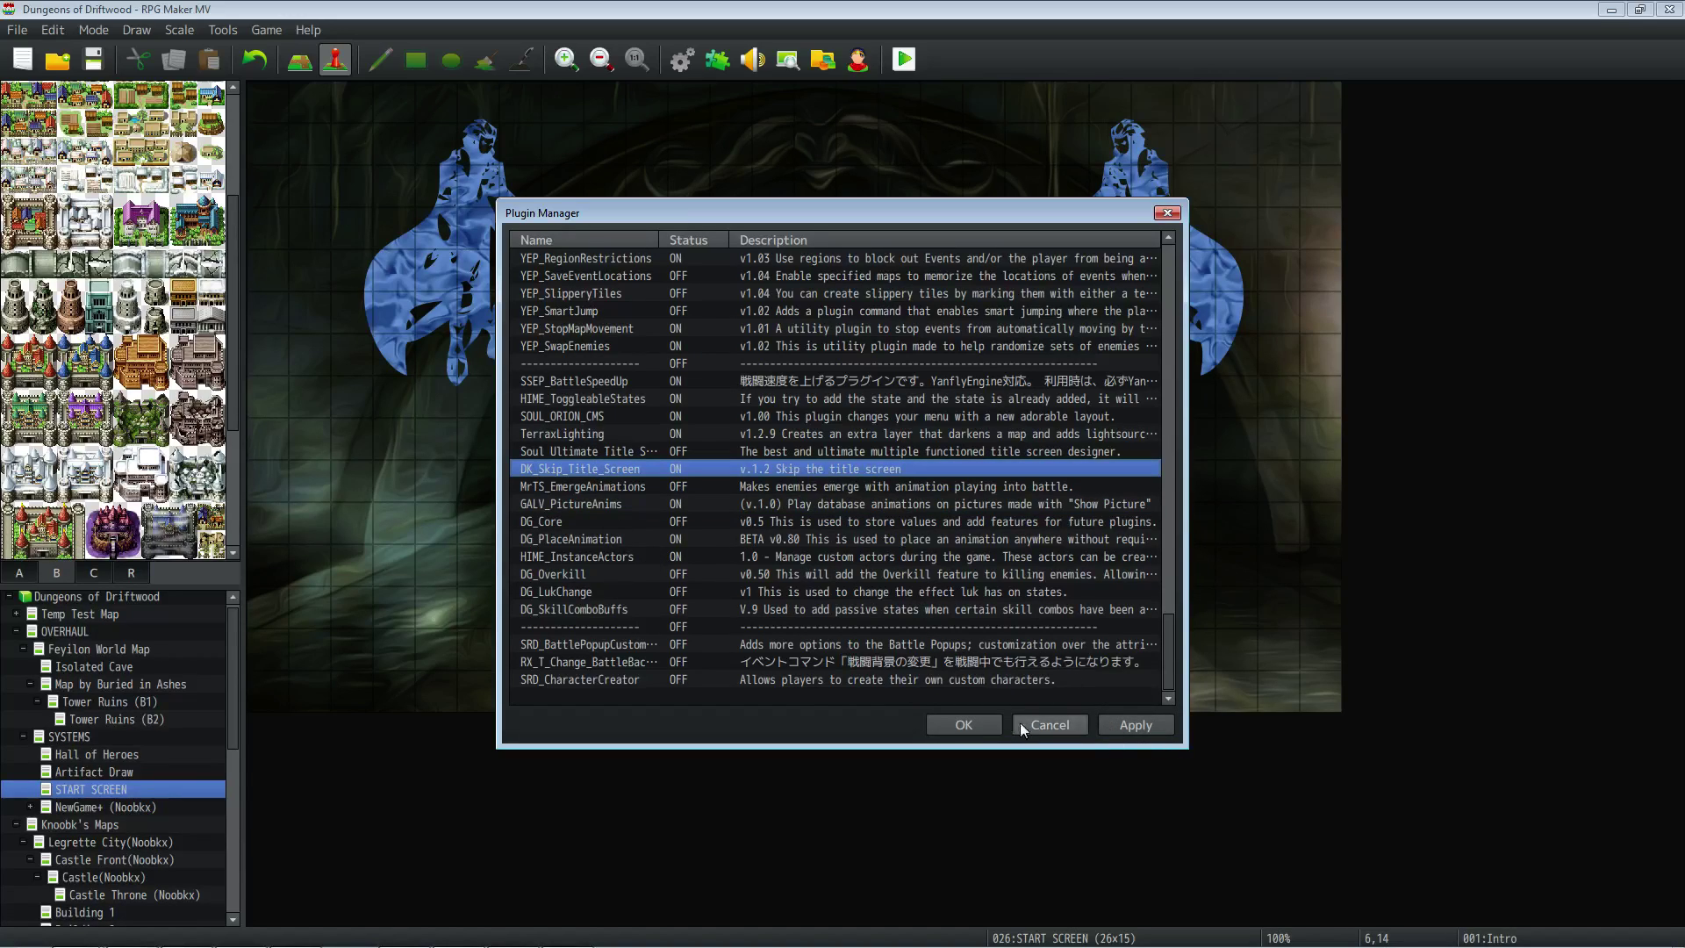
pyautogui.click(950, 724)
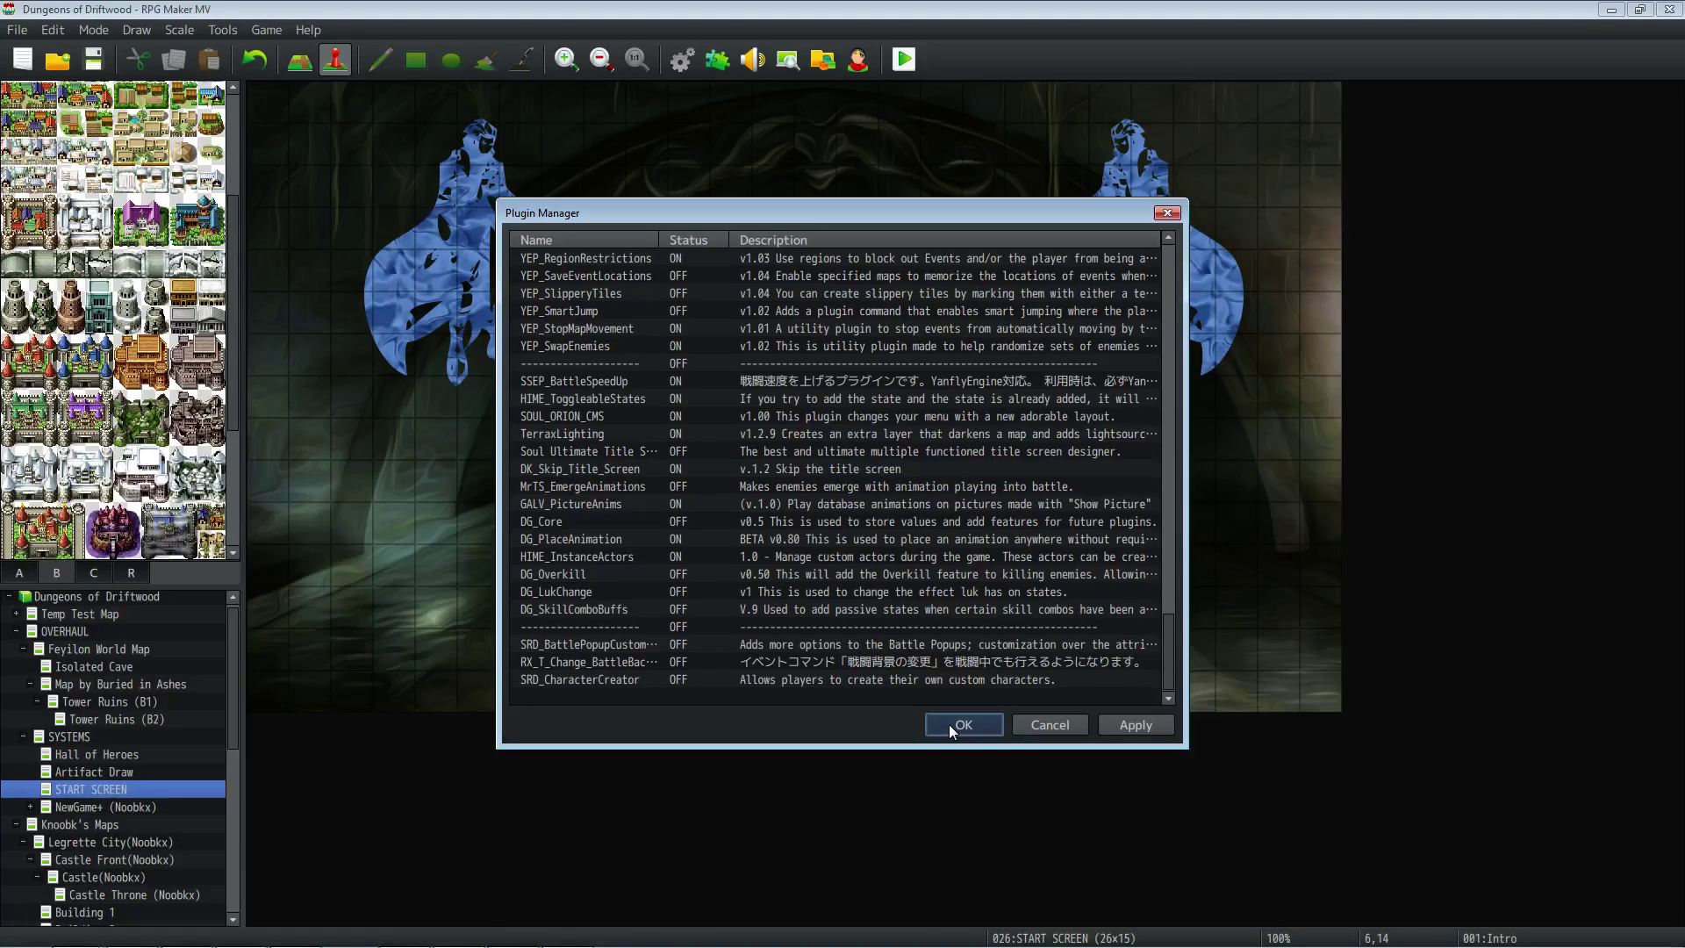
pyautogui.rightClick(115, 790)
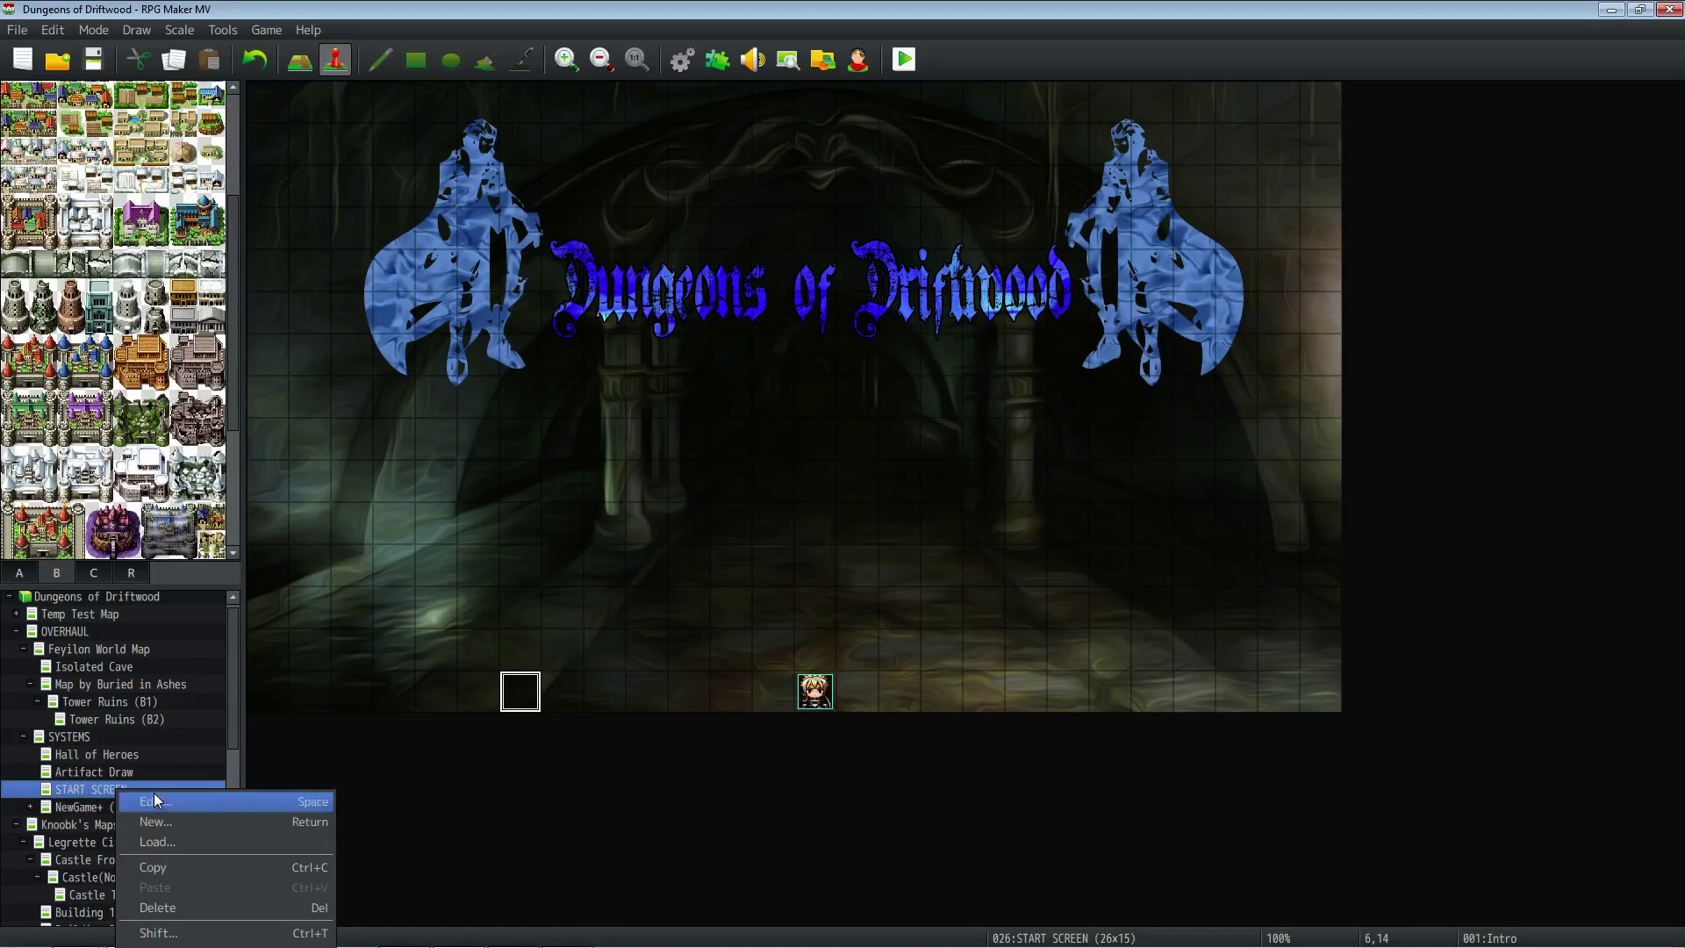
# - Review START SCREEN's properties (26×15, 0001 Overworld, DoDIntroArt parallax), then open the Game menu
pyautogui.click(155, 793)
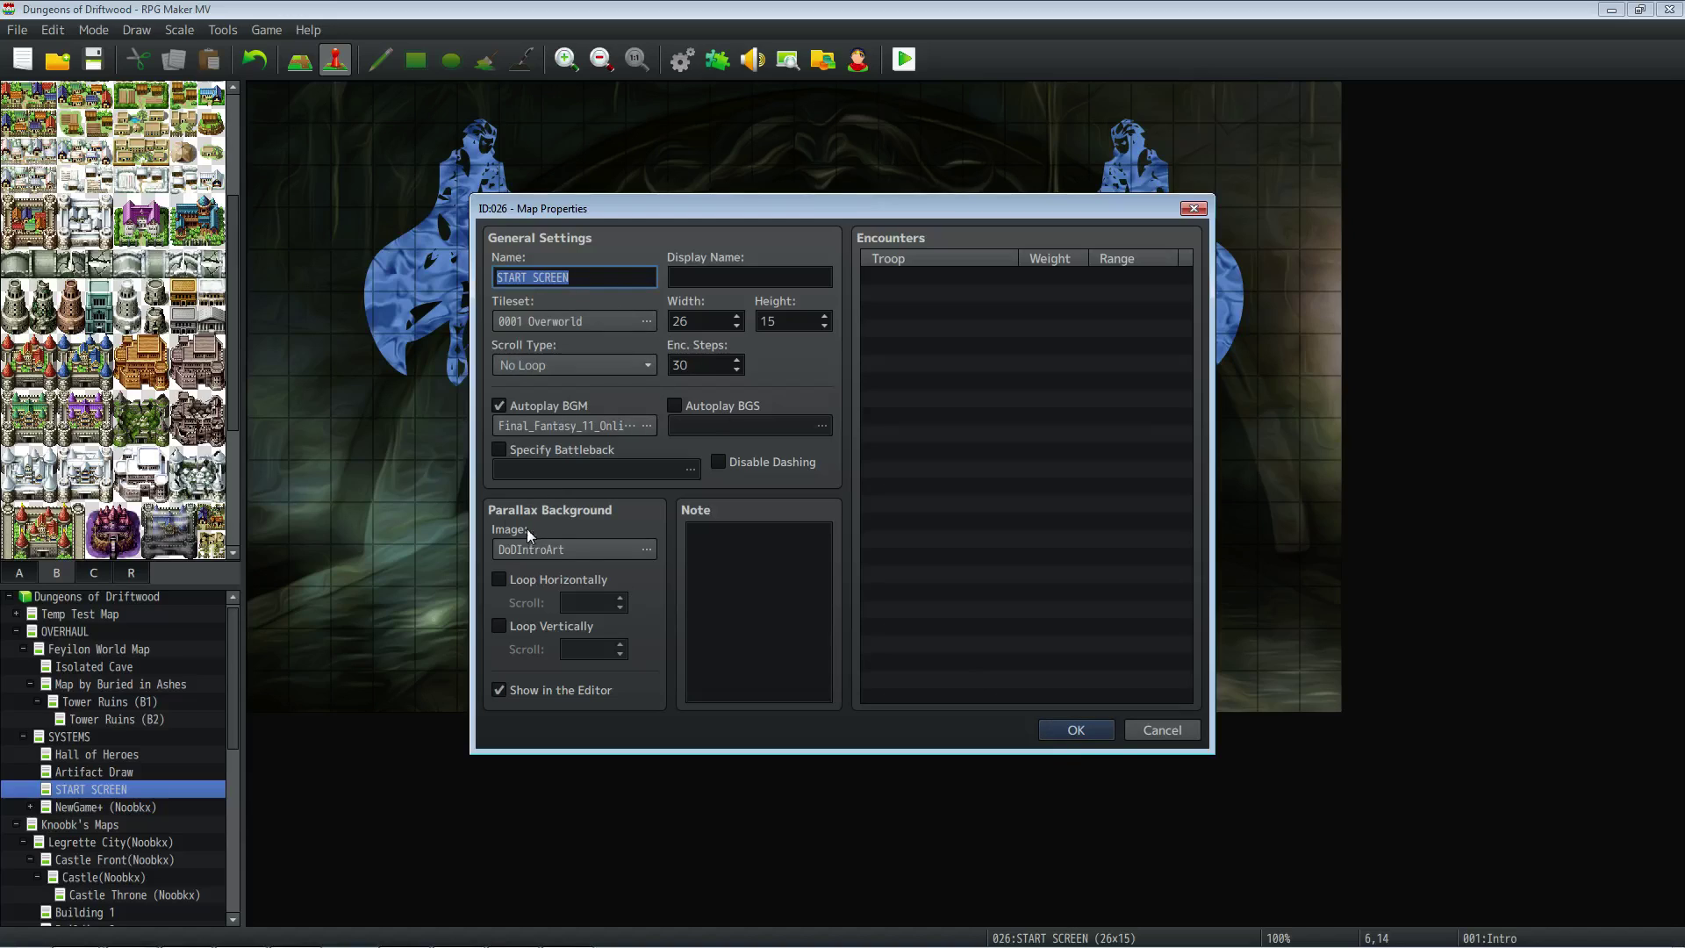
pyautogui.click(1045, 729)
pyautogui.click(266, 30)
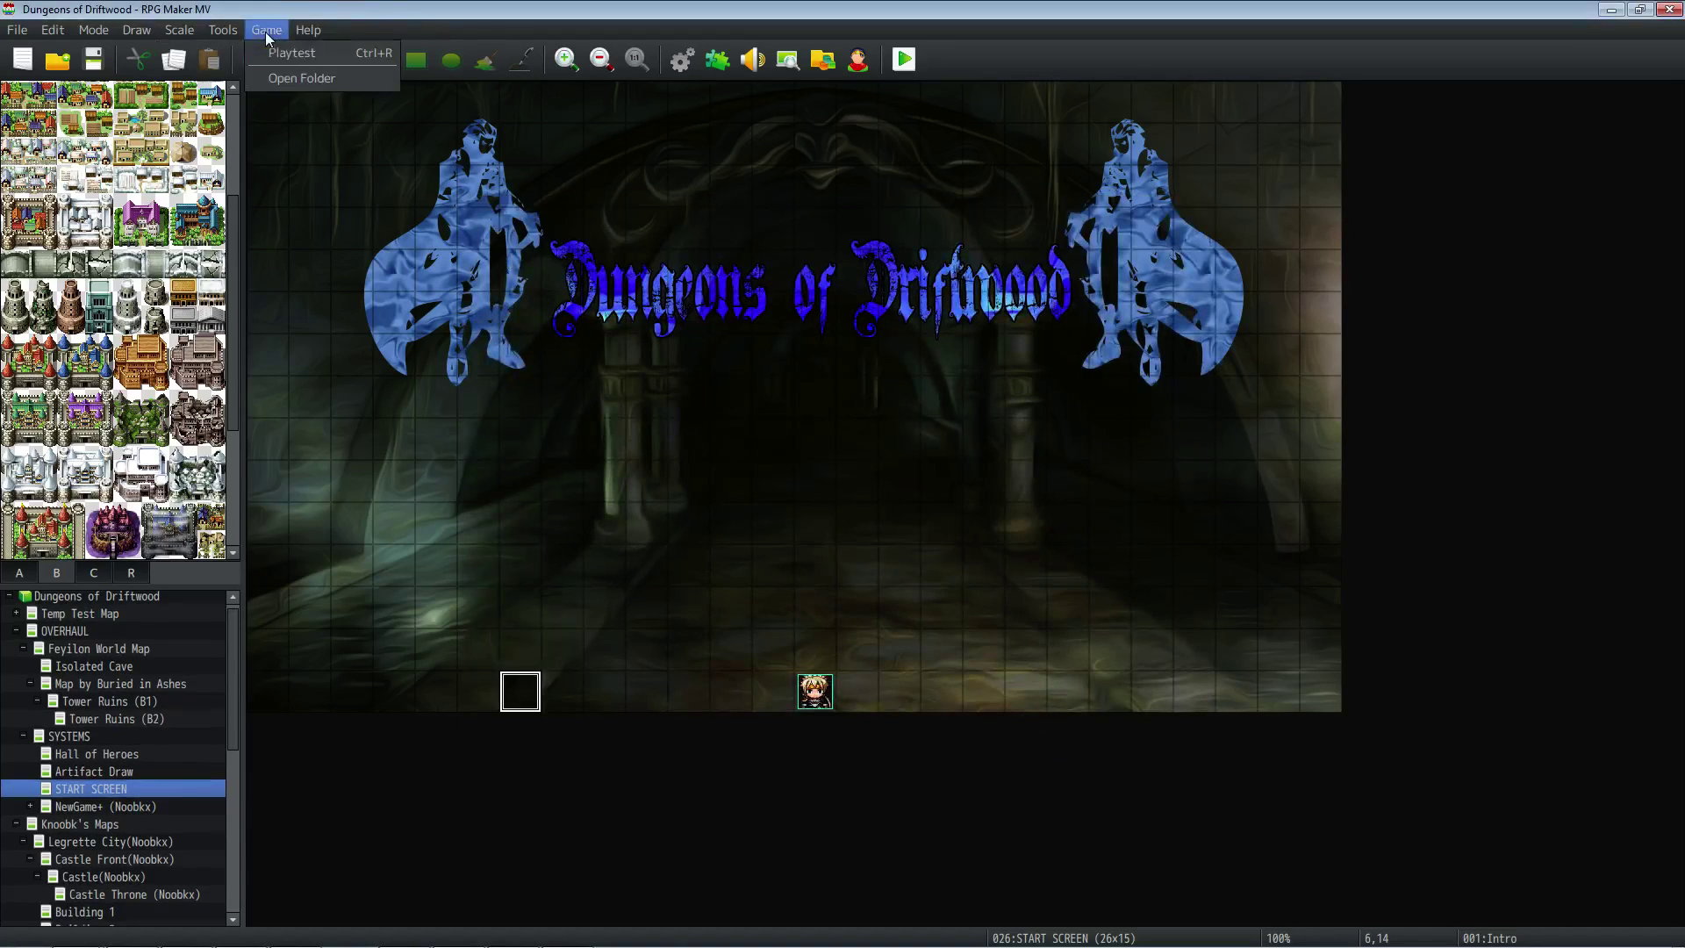
# - Open the project's img\titles1 folder and inspect the Dungeons of Driftwood Title.png image
pyautogui.click(303, 78)
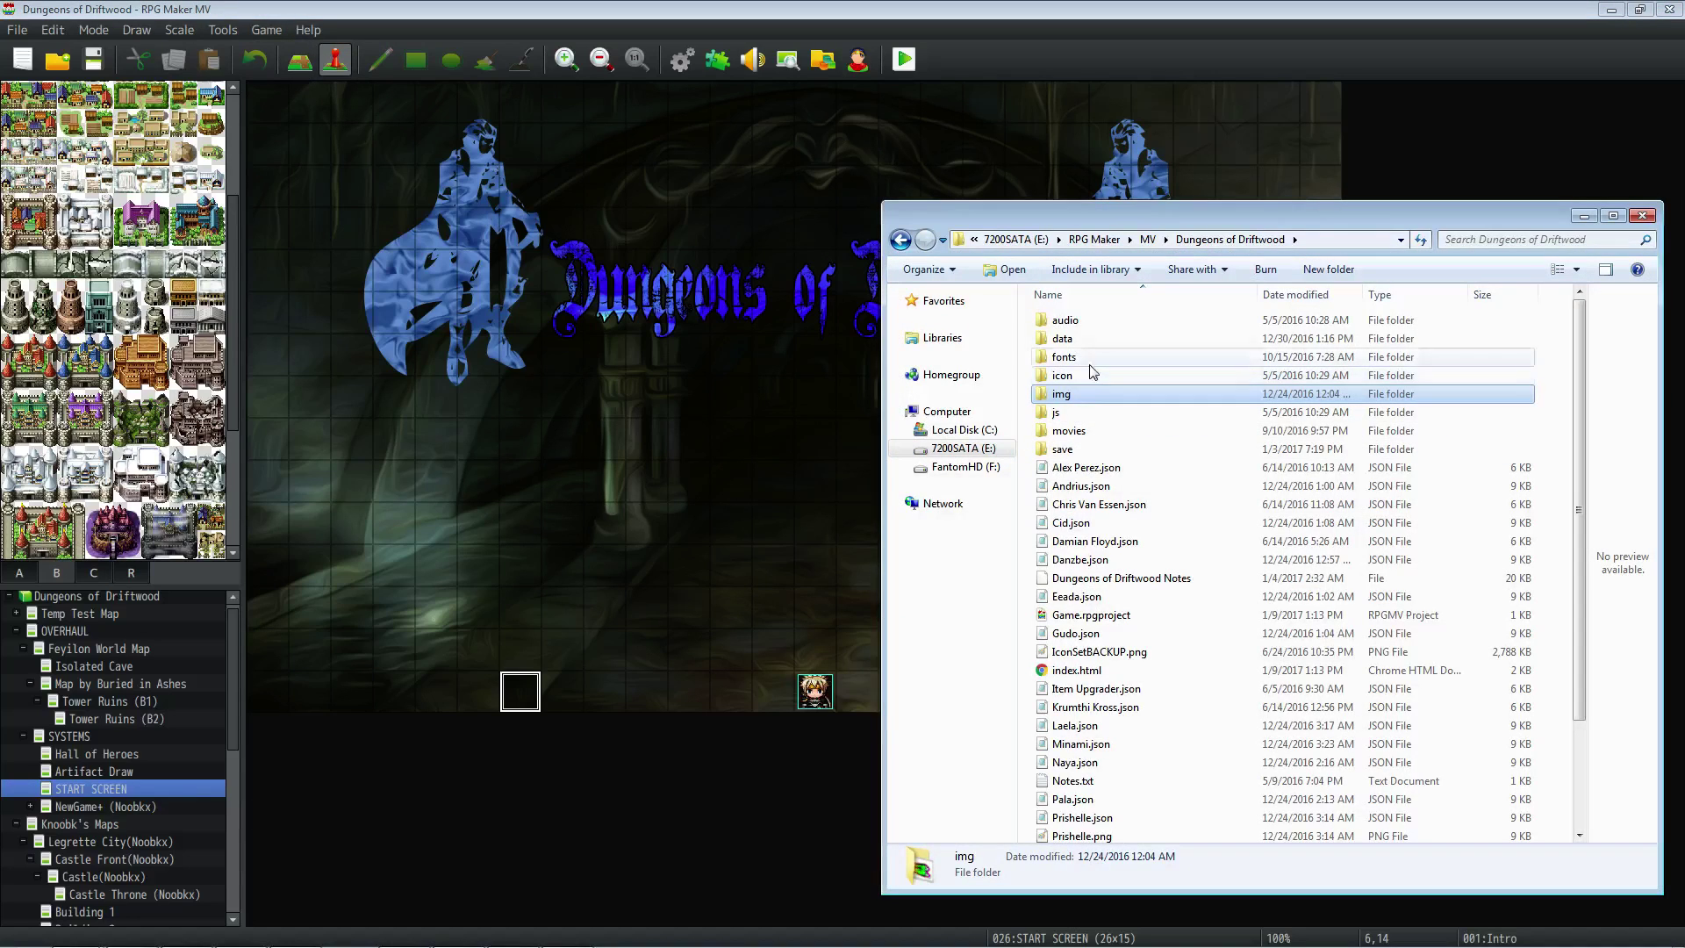
pyautogui.doubleClick(1062, 394)
pyautogui.doubleClick(1066, 615)
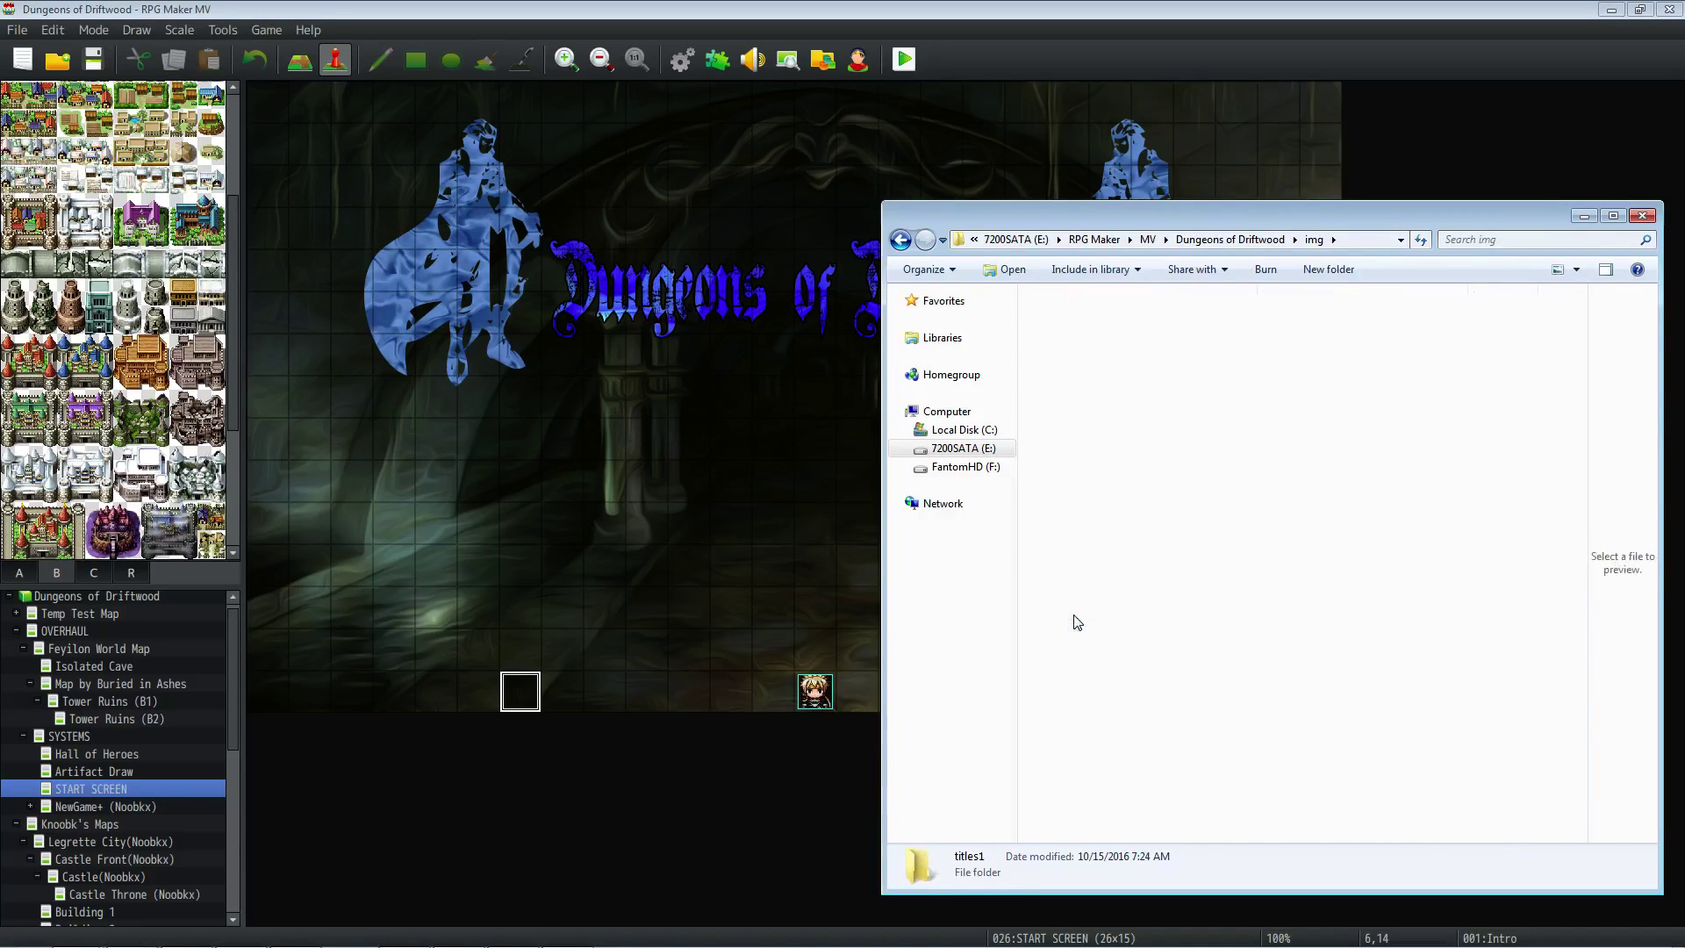
pyautogui.click(1401, 584)
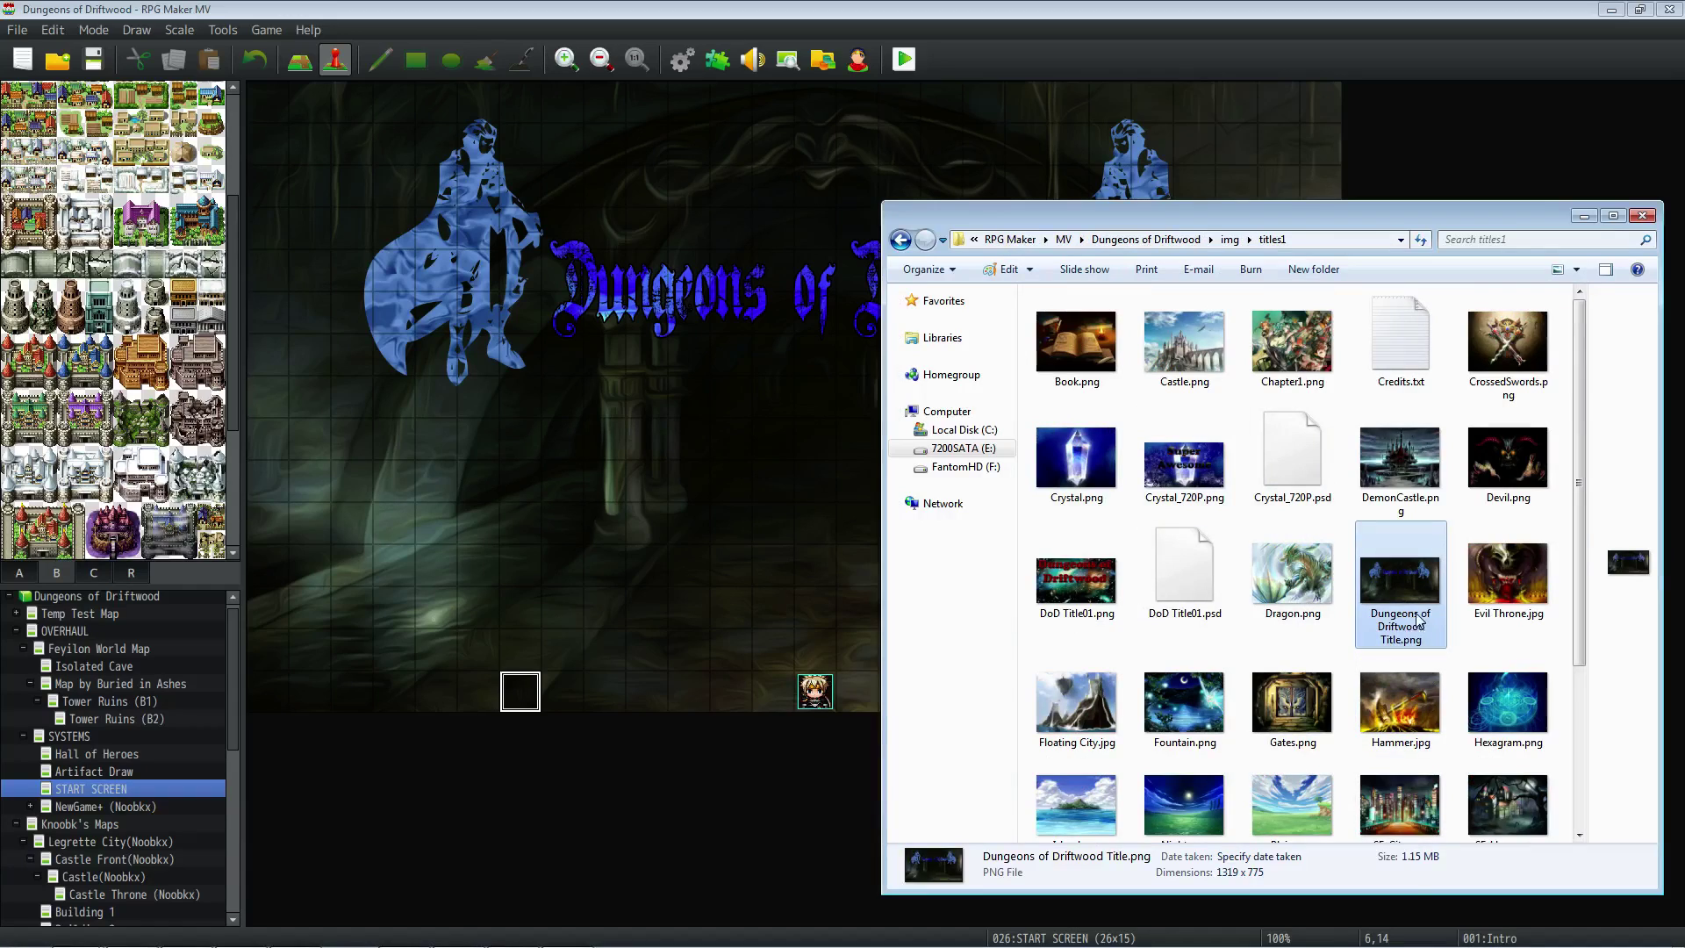
pyautogui.rightClick(1394, 602)
# - Browse the img\parallaxes folder, then minimize Explorer
pyautogui.click(1215, 245)
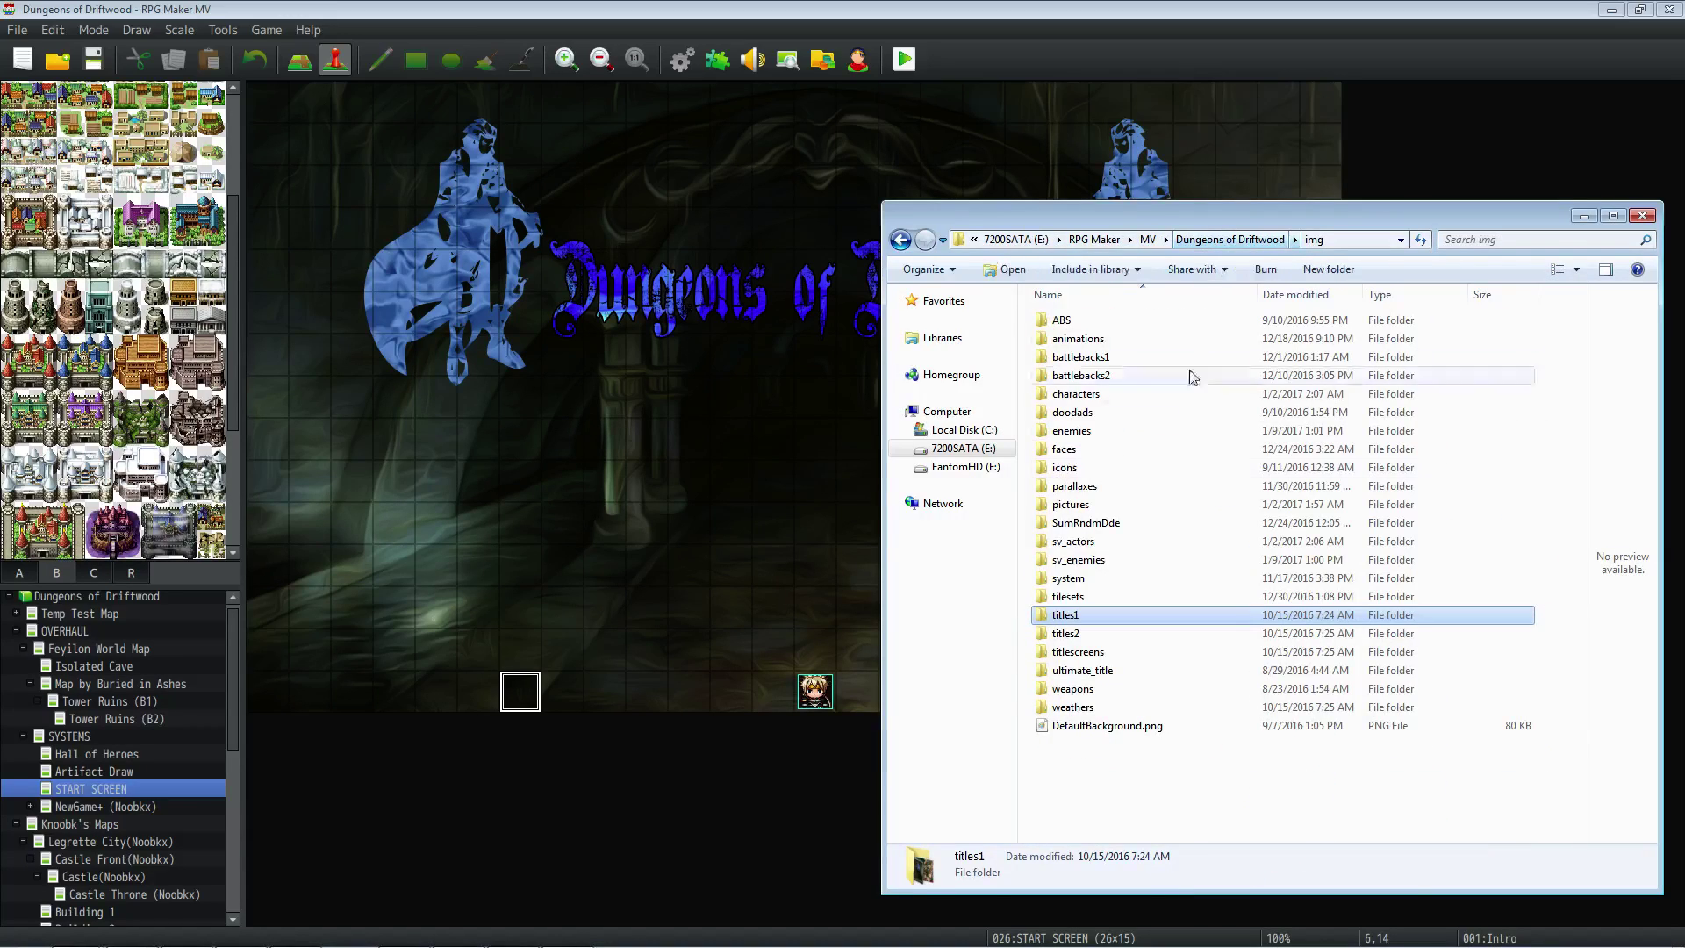
pyautogui.doubleClick(1076, 486)
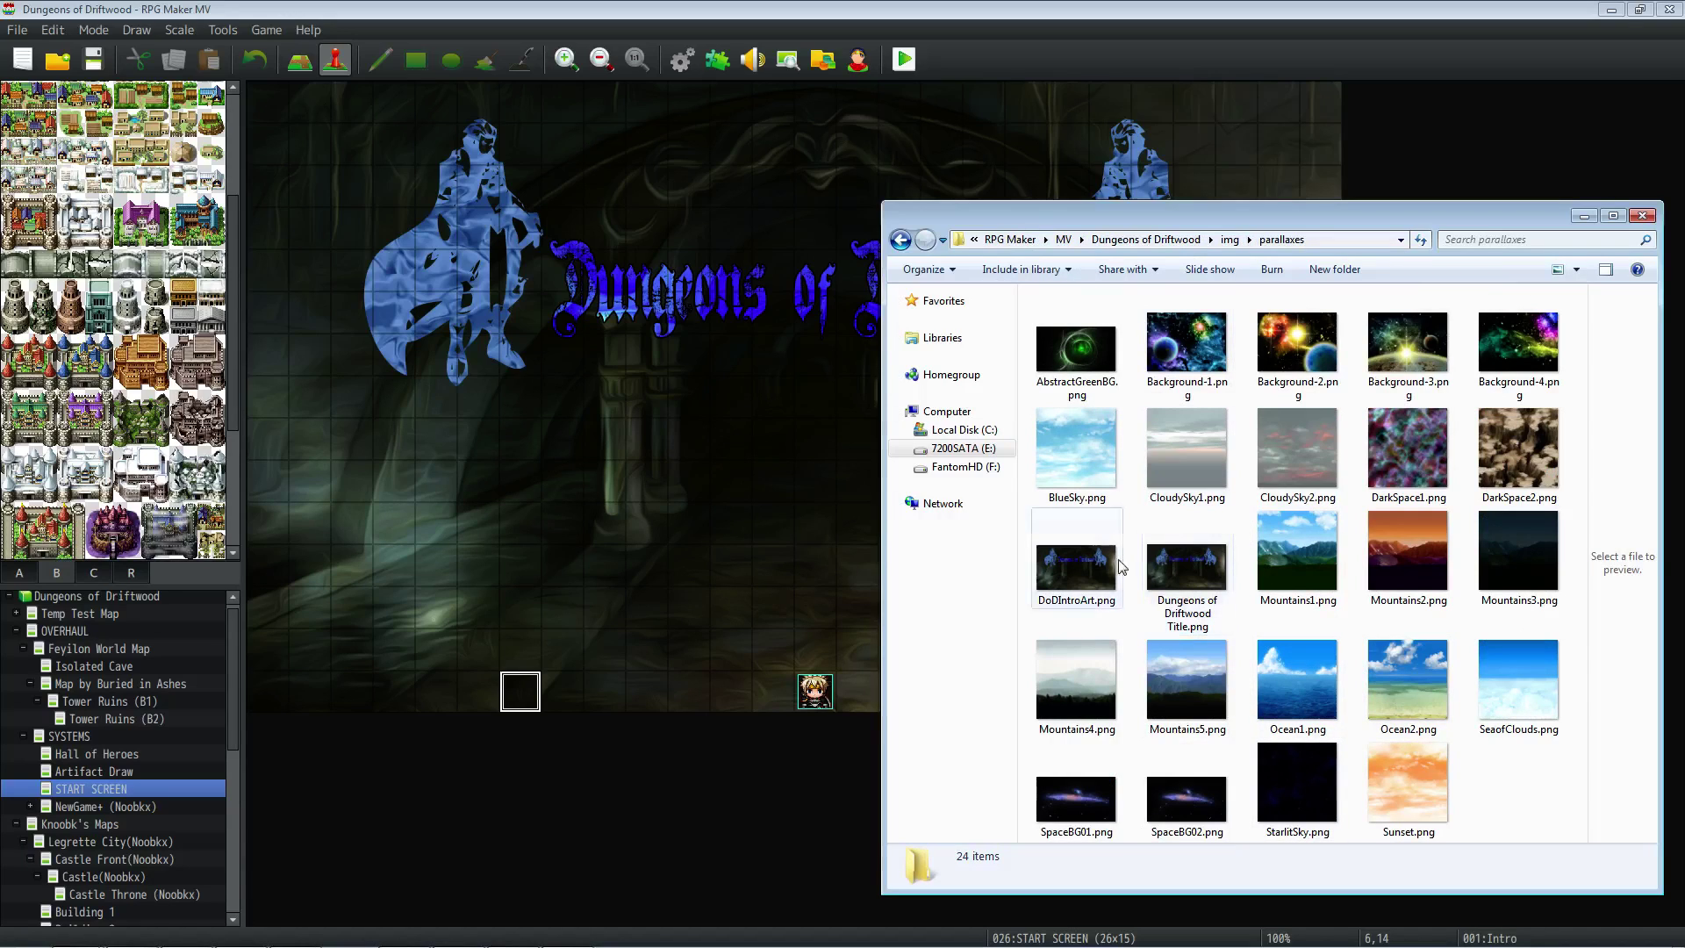
pyautogui.click(1583, 217)
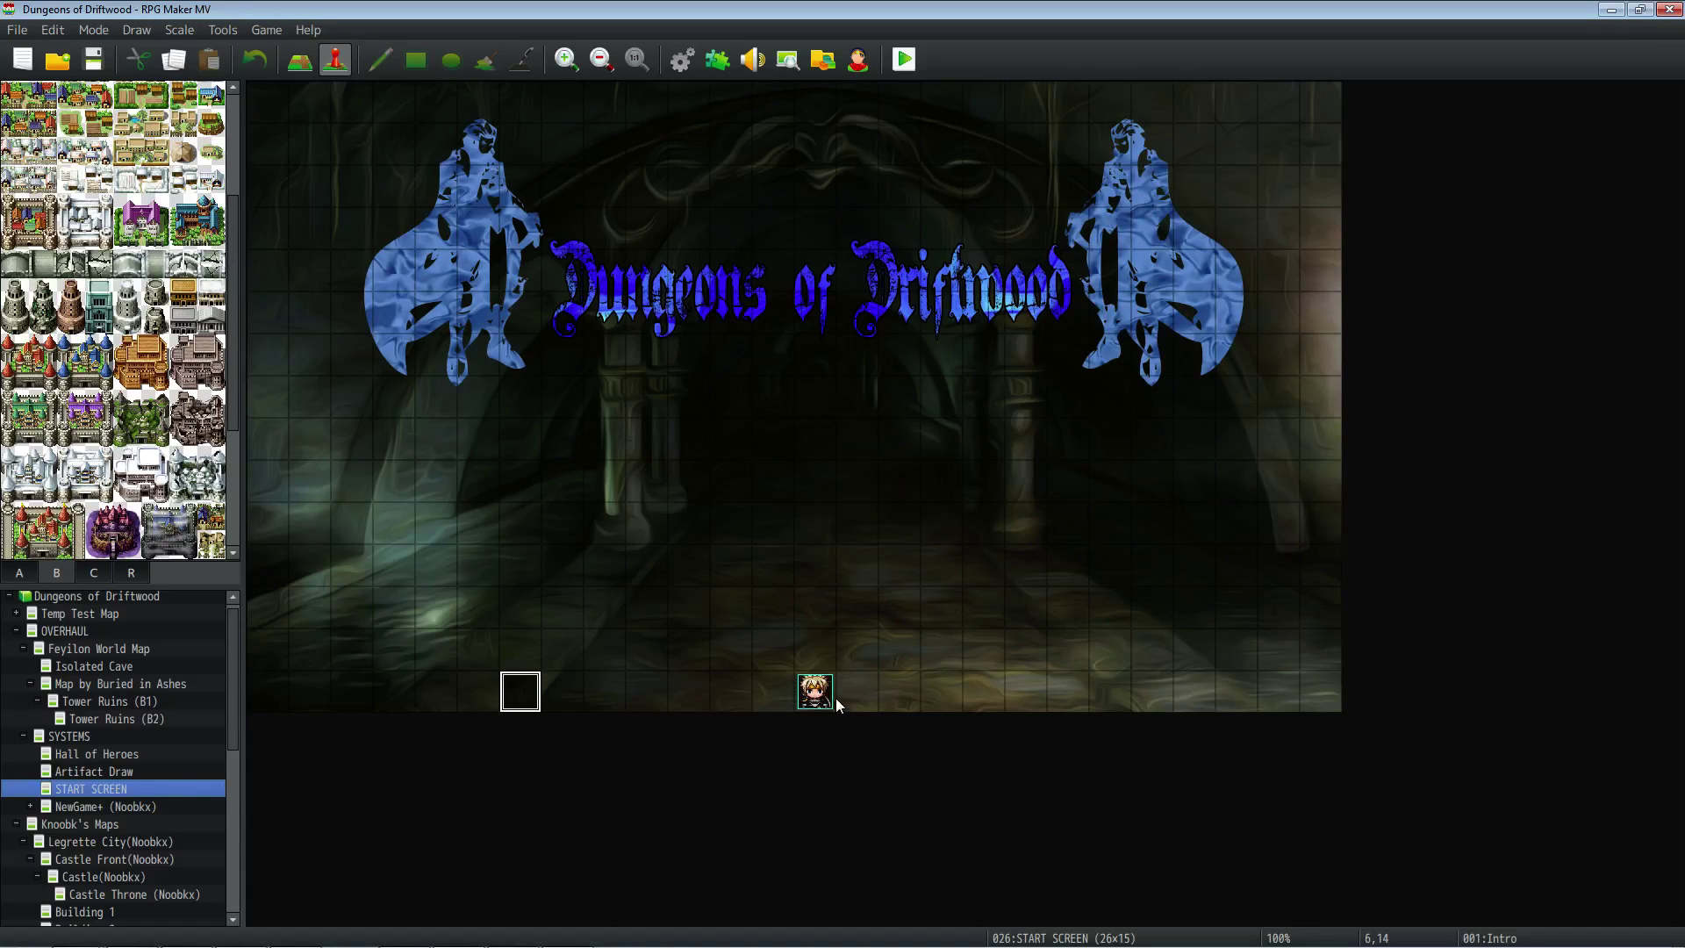
pyautogui.rightClick(870, 655)
pyautogui.click(770, 648)
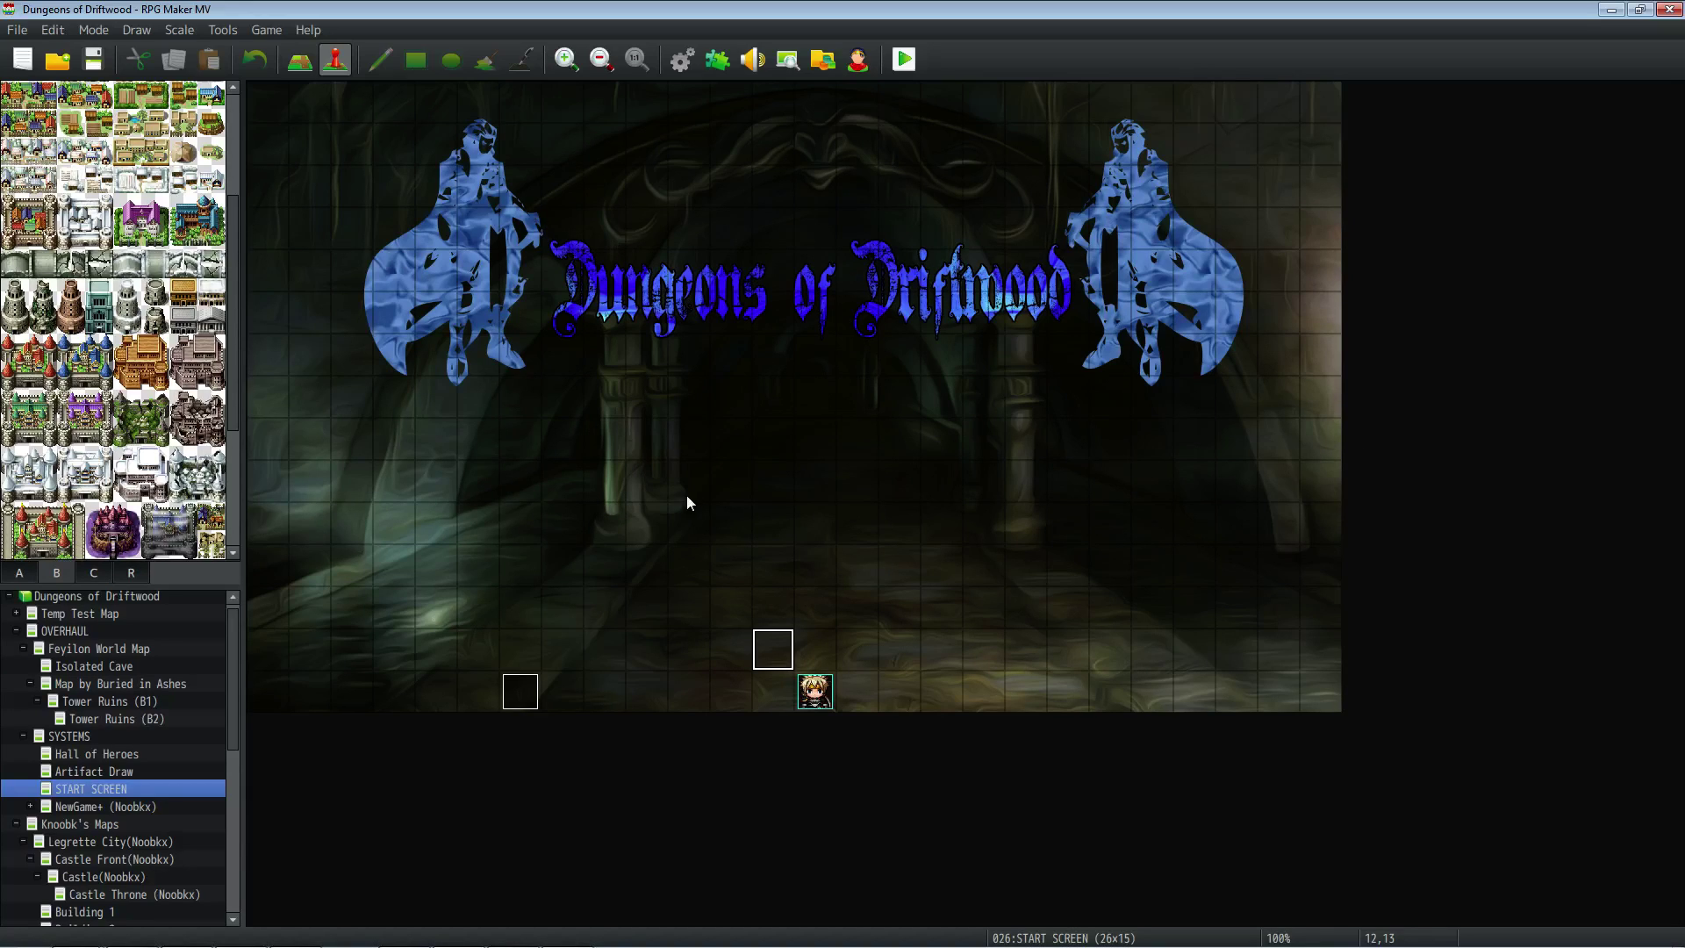
pyautogui.rightClick(526, 698)
pyautogui.click(549, 703)
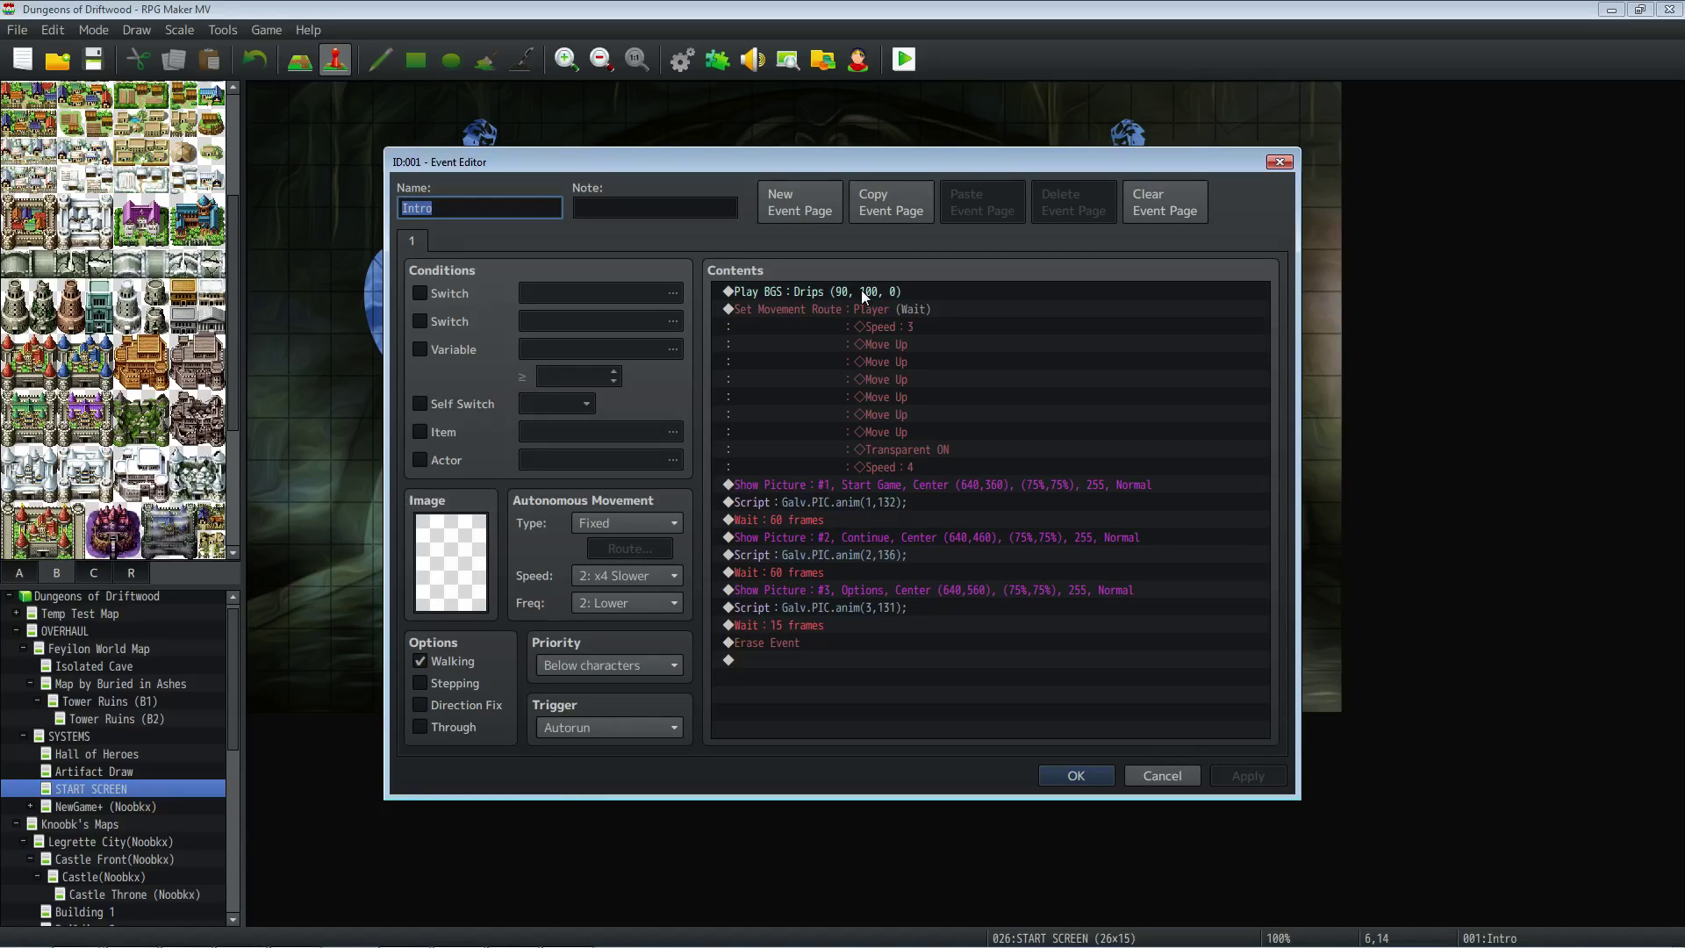
pyautogui.click(1057, 772)
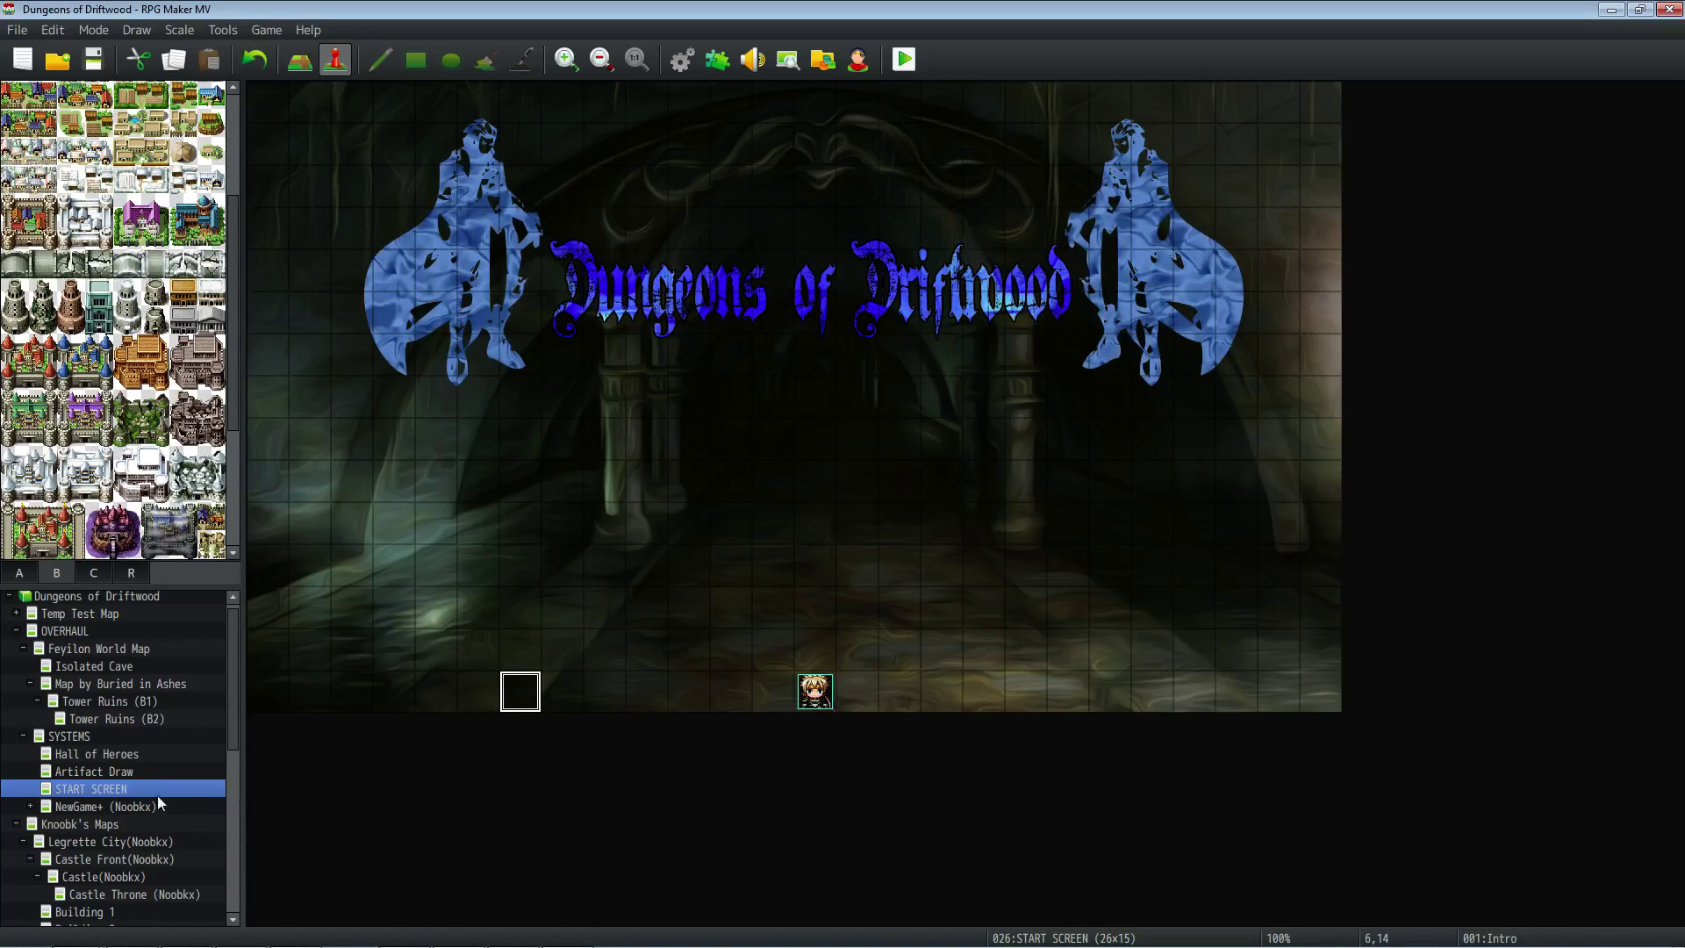
pyautogui.rightClick(148, 782)
pyautogui.click(186, 766)
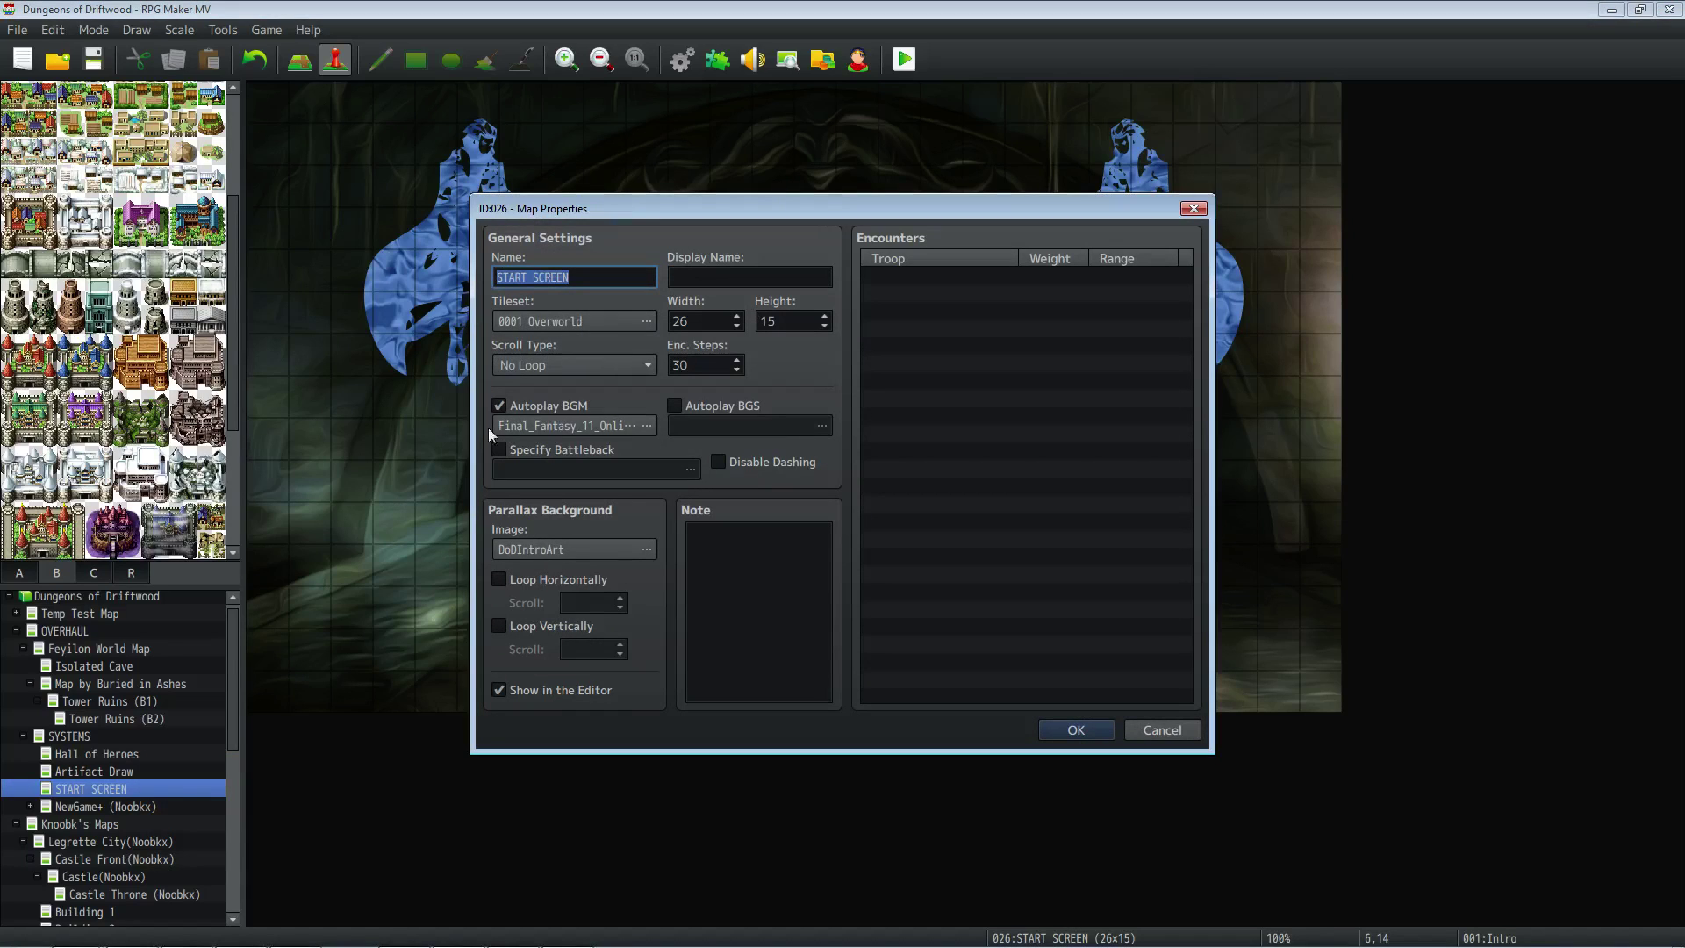
pyautogui.click(1062, 729)
pyautogui.rightClick(524, 691)
pyautogui.click(576, 702)
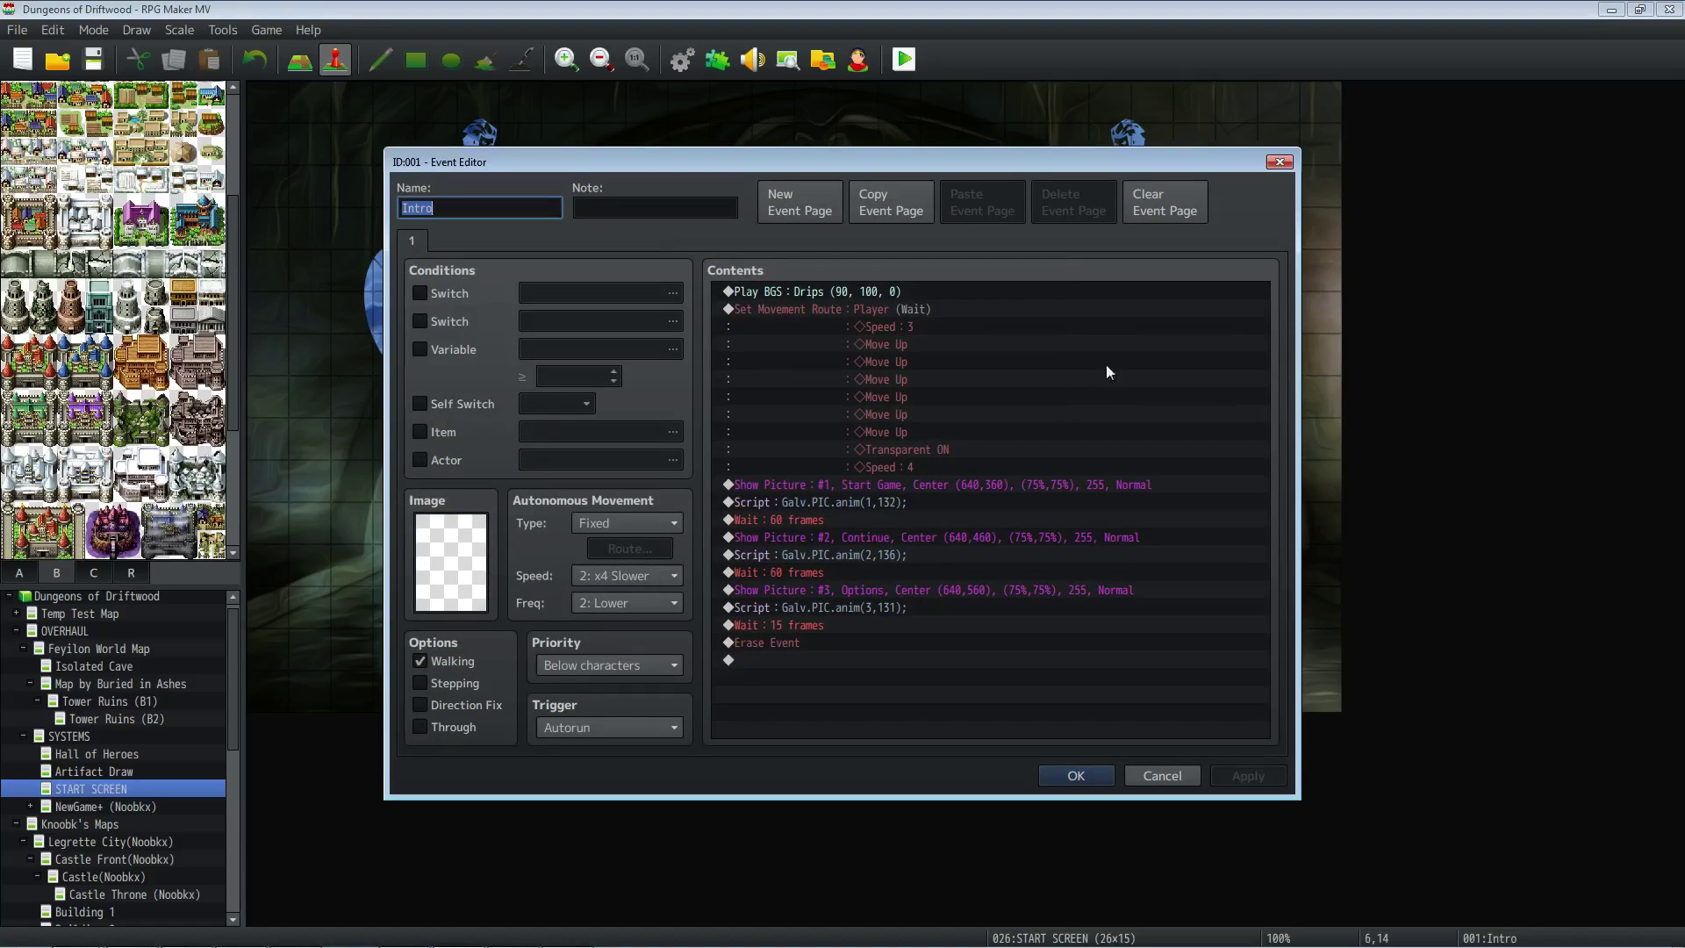
pyautogui.click(836, 295)
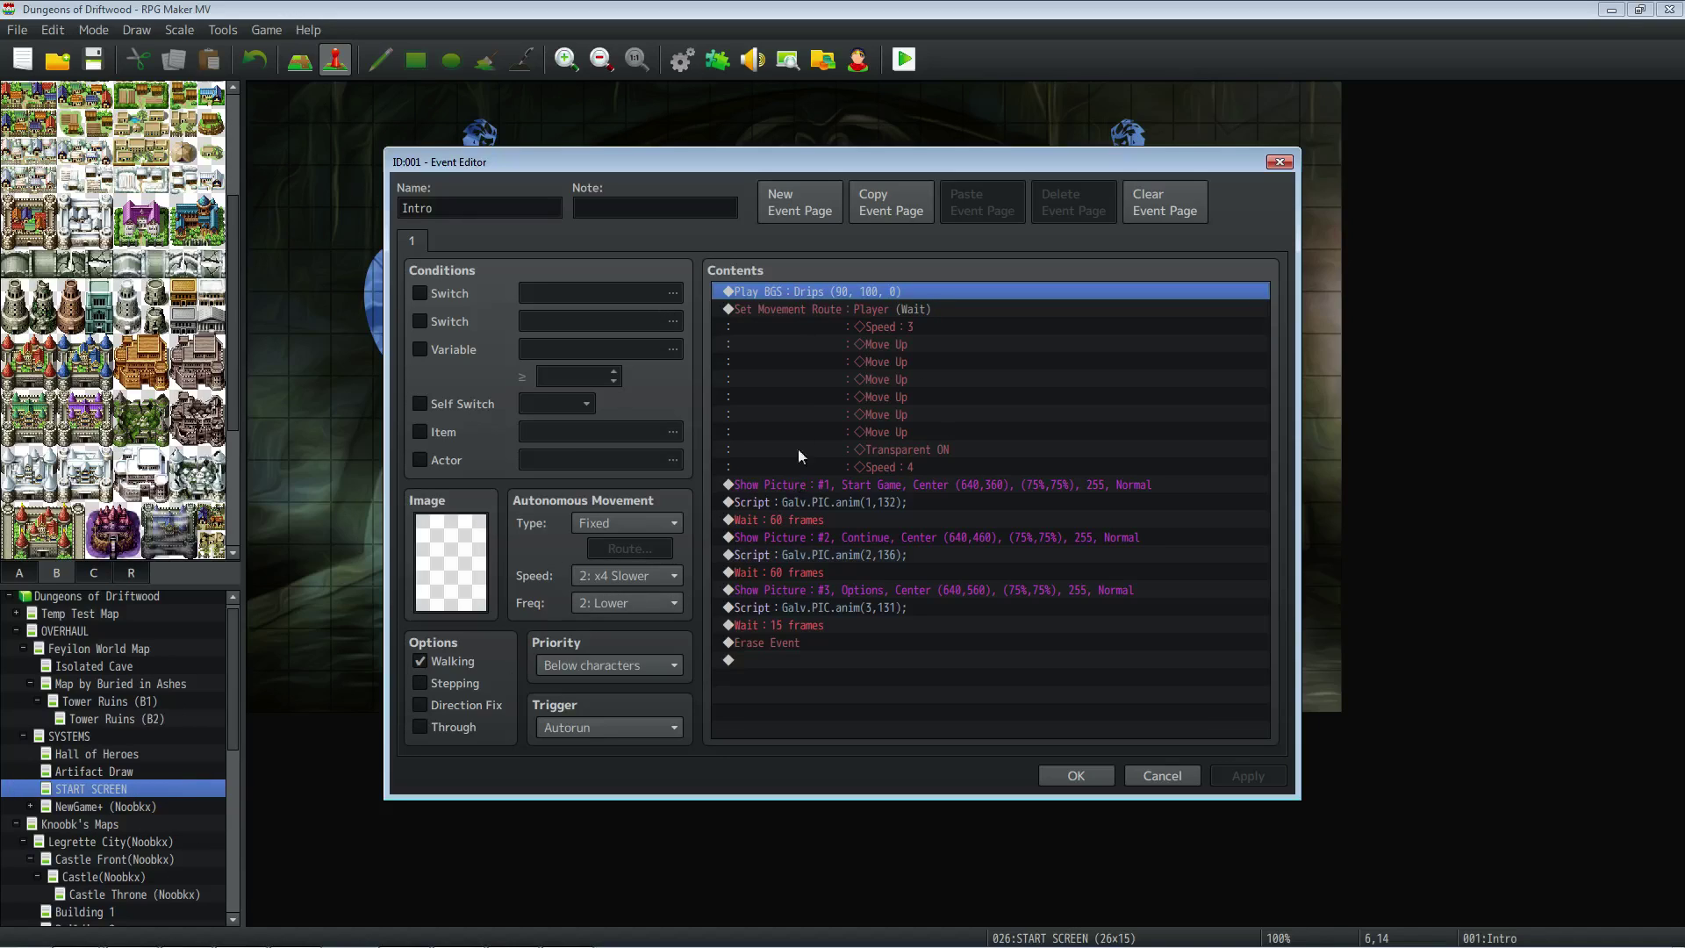
pyautogui.rightClick(849, 309)
pyautogui.press('Escape')
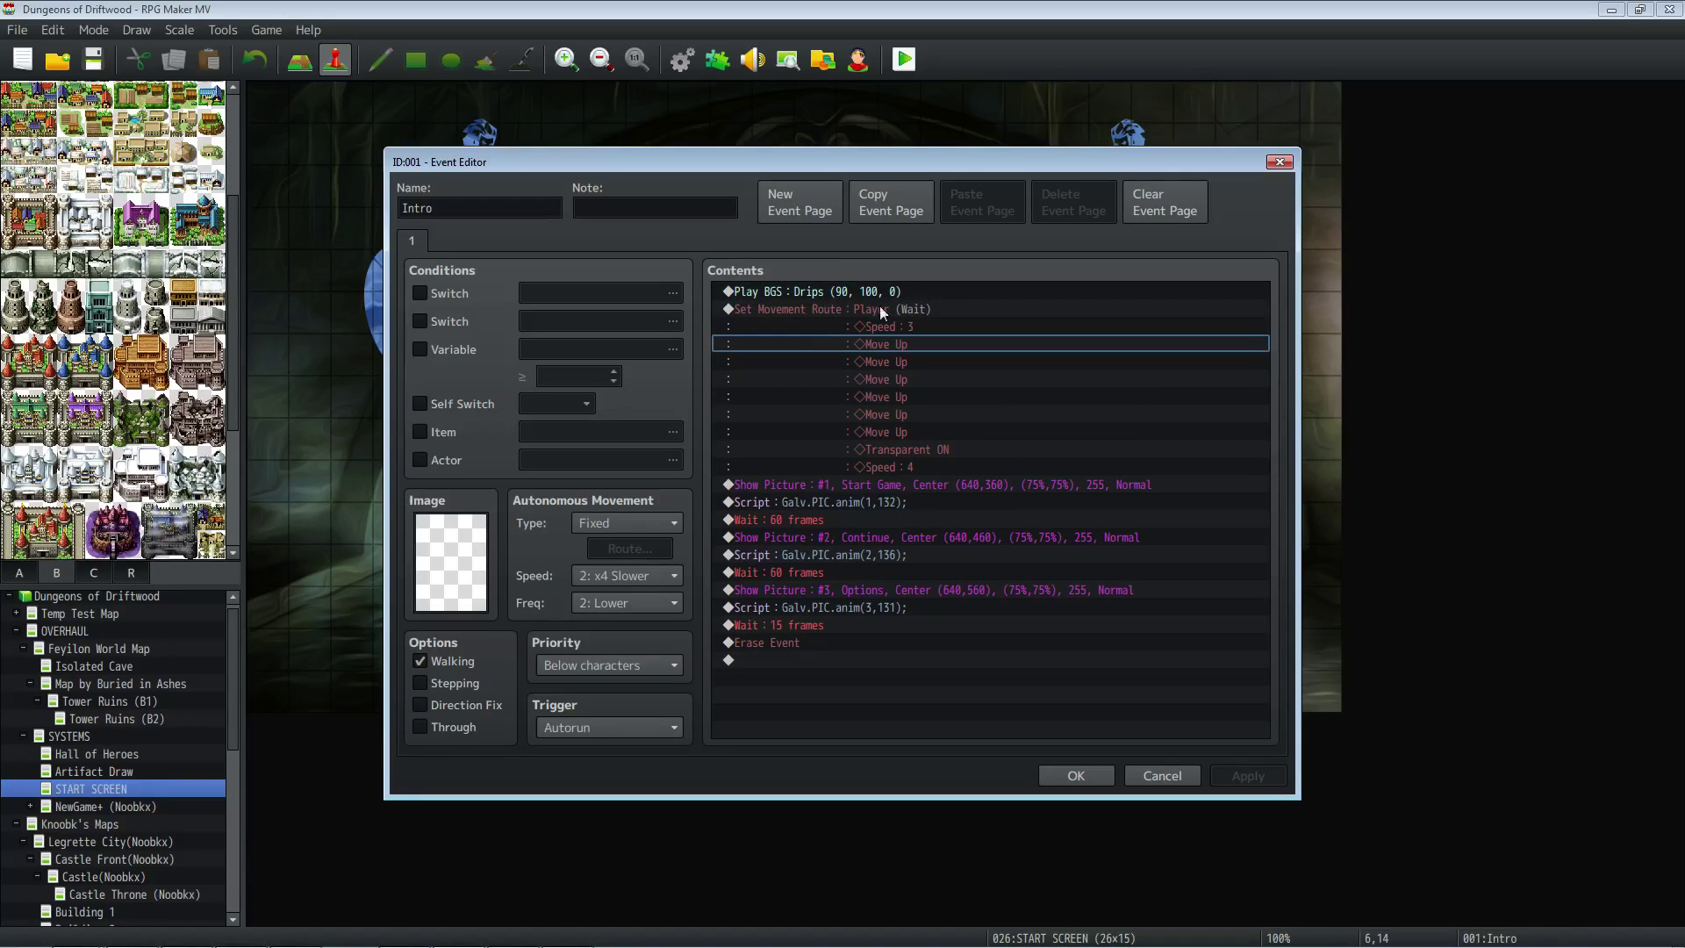
pyautogui.click(1078, 776)
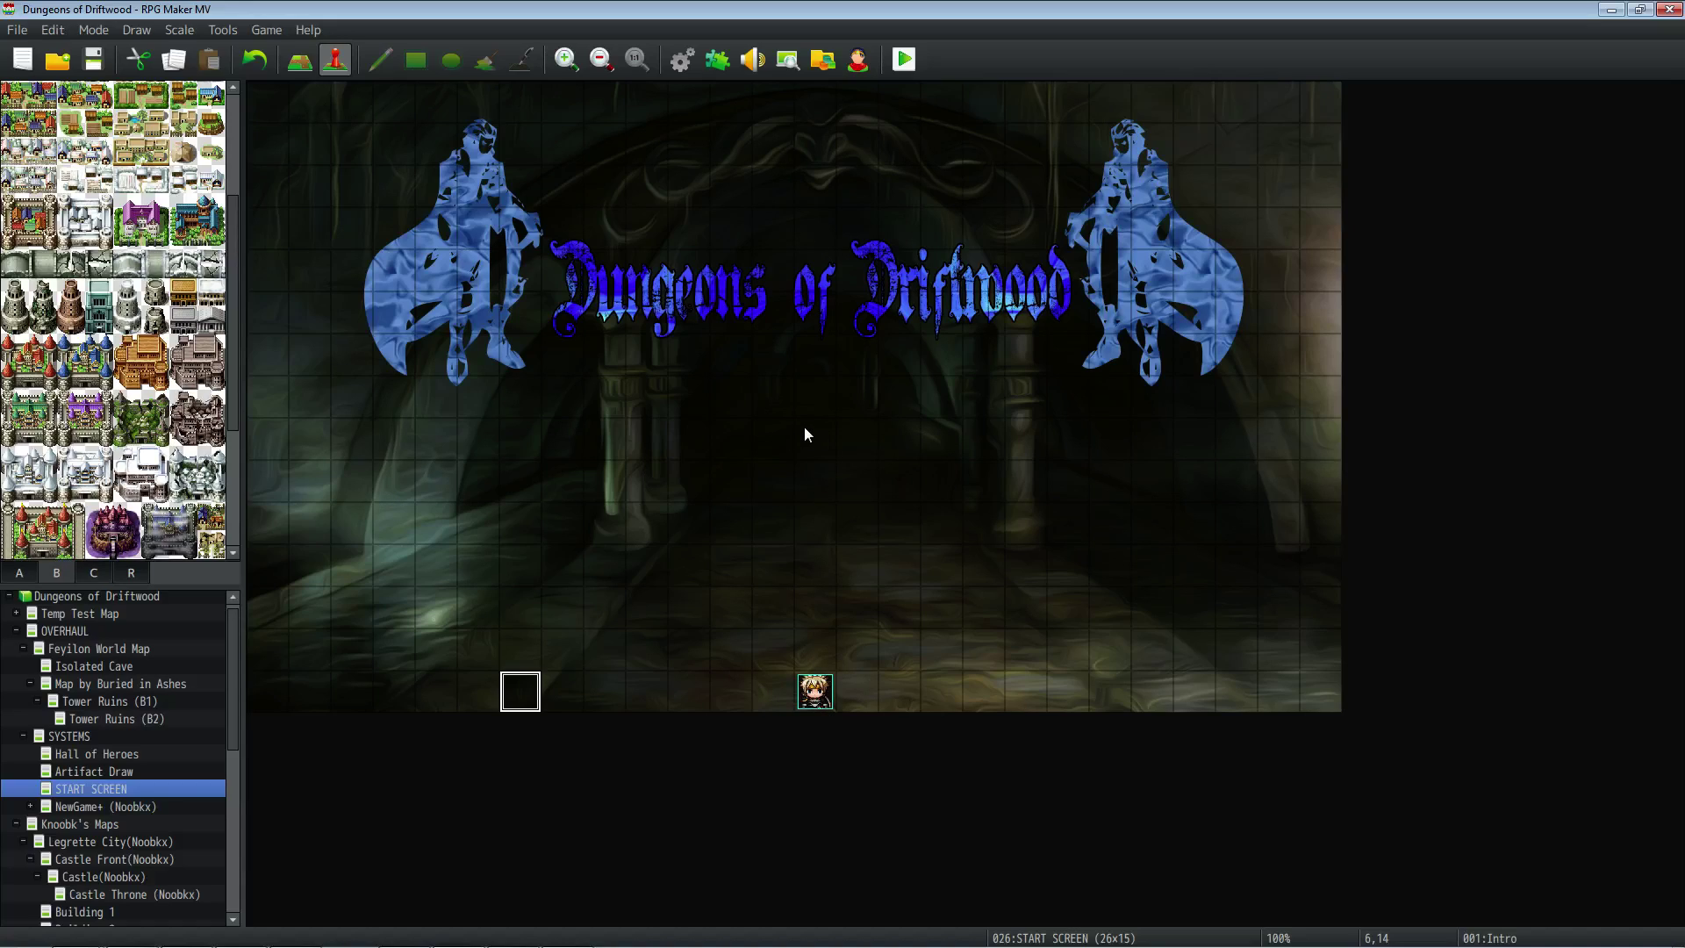
pyautogui.click(814, 389)
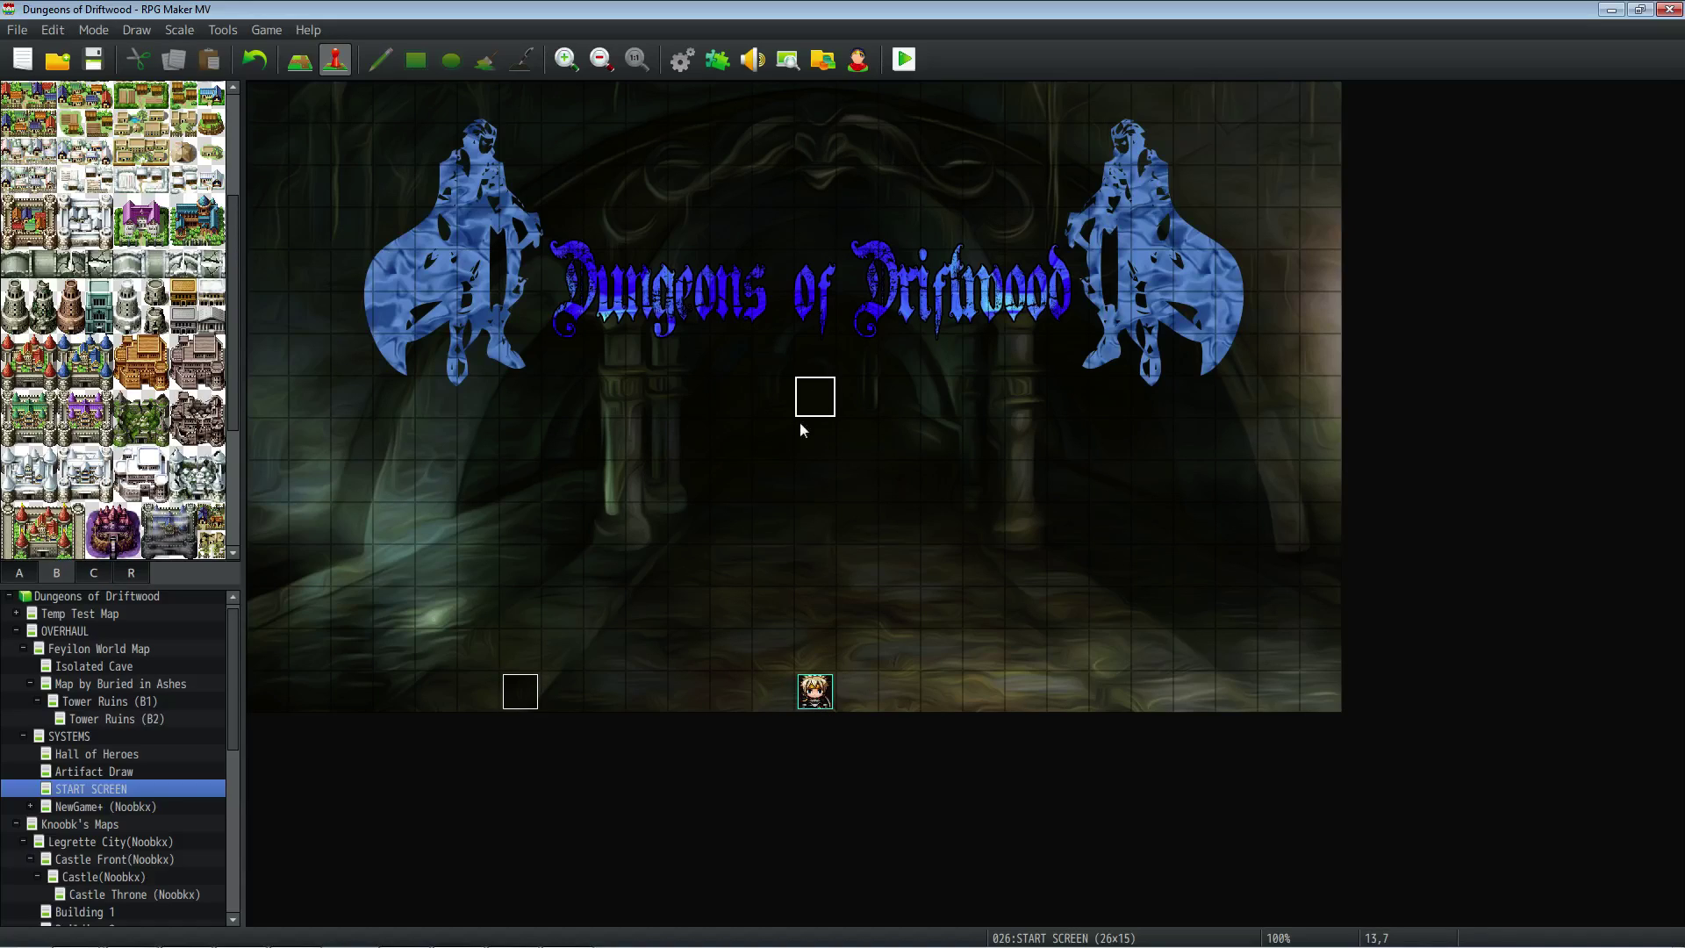
pyautogui.rightClick(523, 691)
pyautogui.click(545, 699)
pyautogui.click(891, 308)
pyautogui.rightClick(892, 308)
pyautogui.click(936, 341)
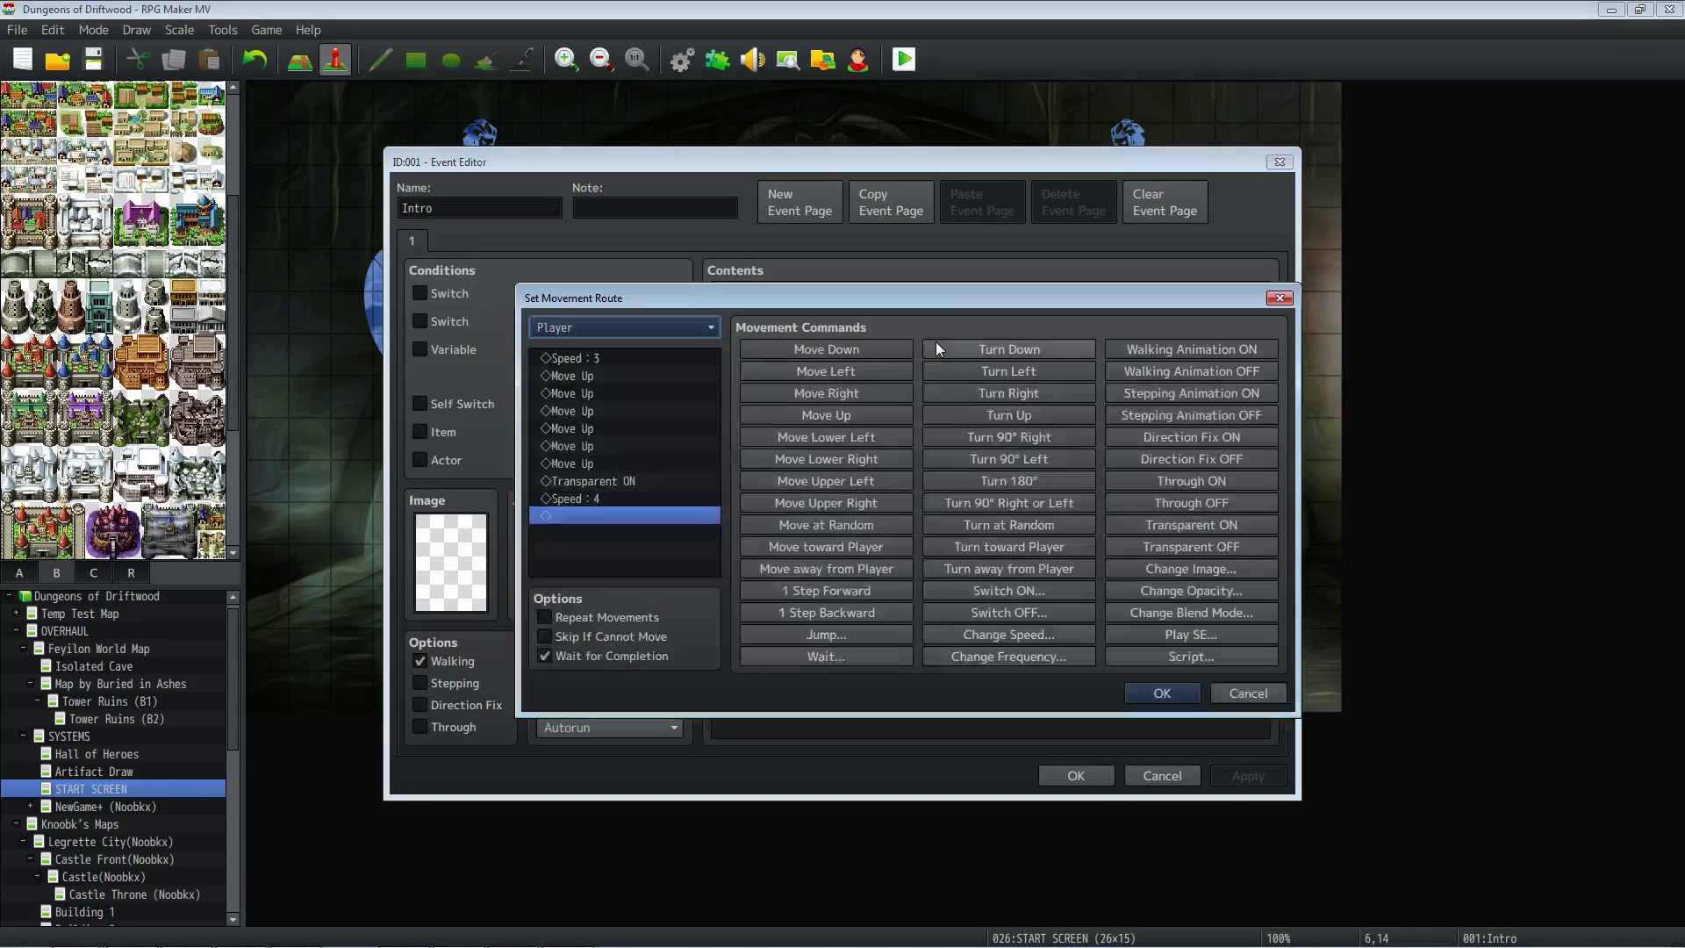
pyautogui.click(610, 497)
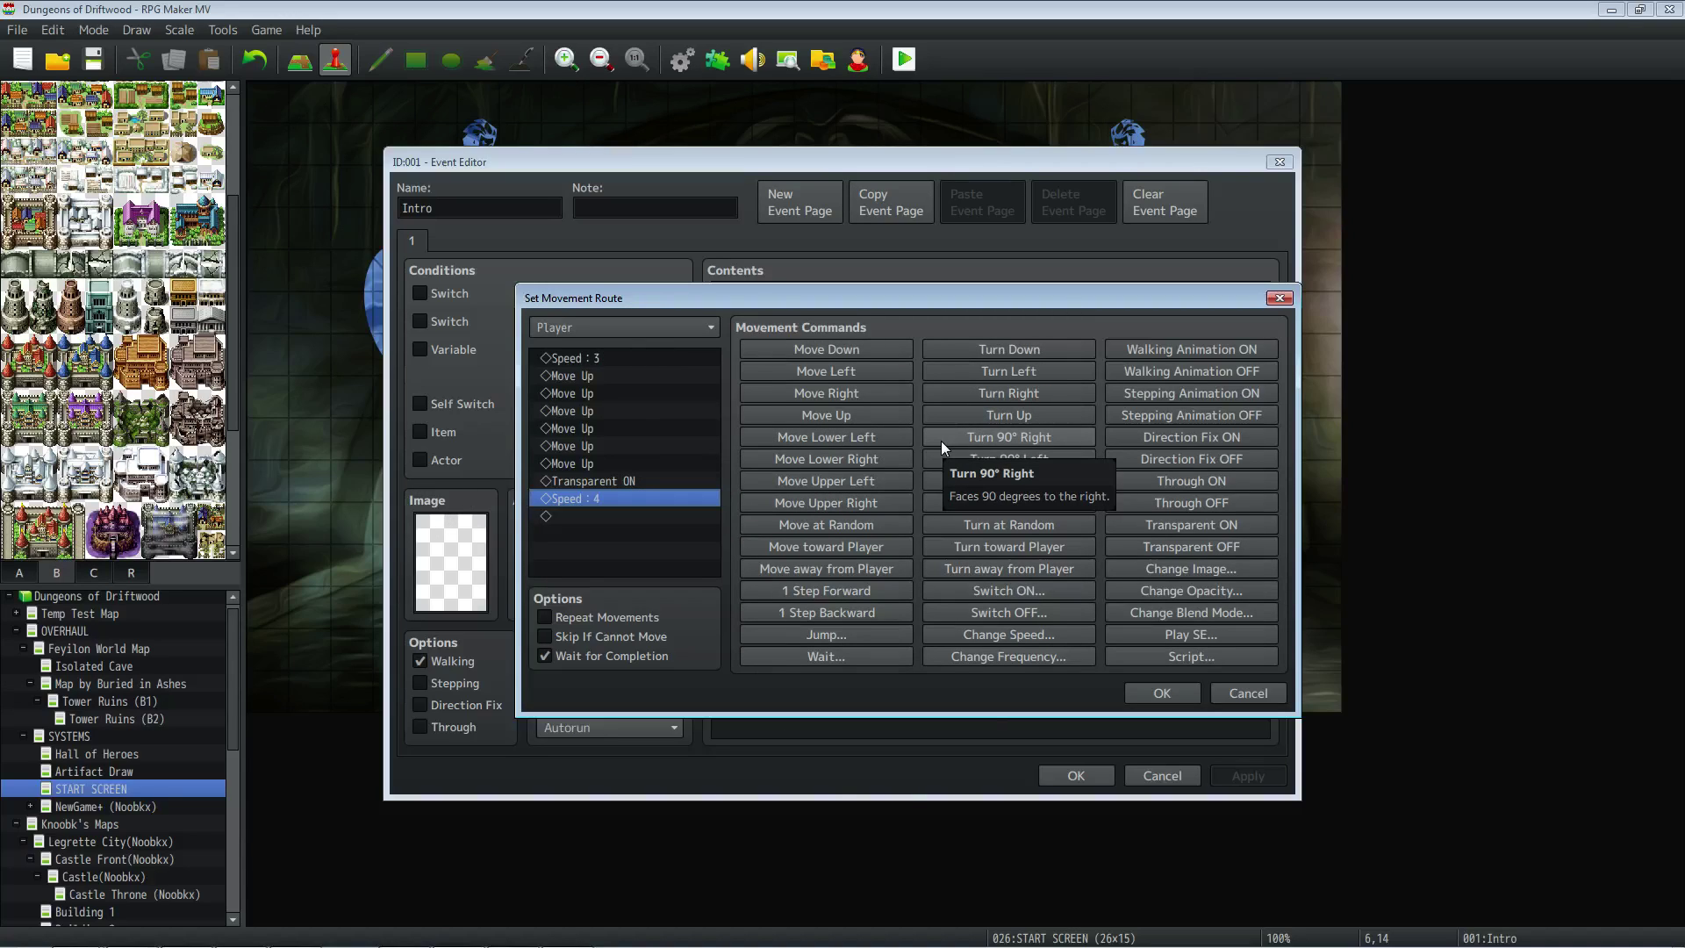
pyautogui.click(623, 356)
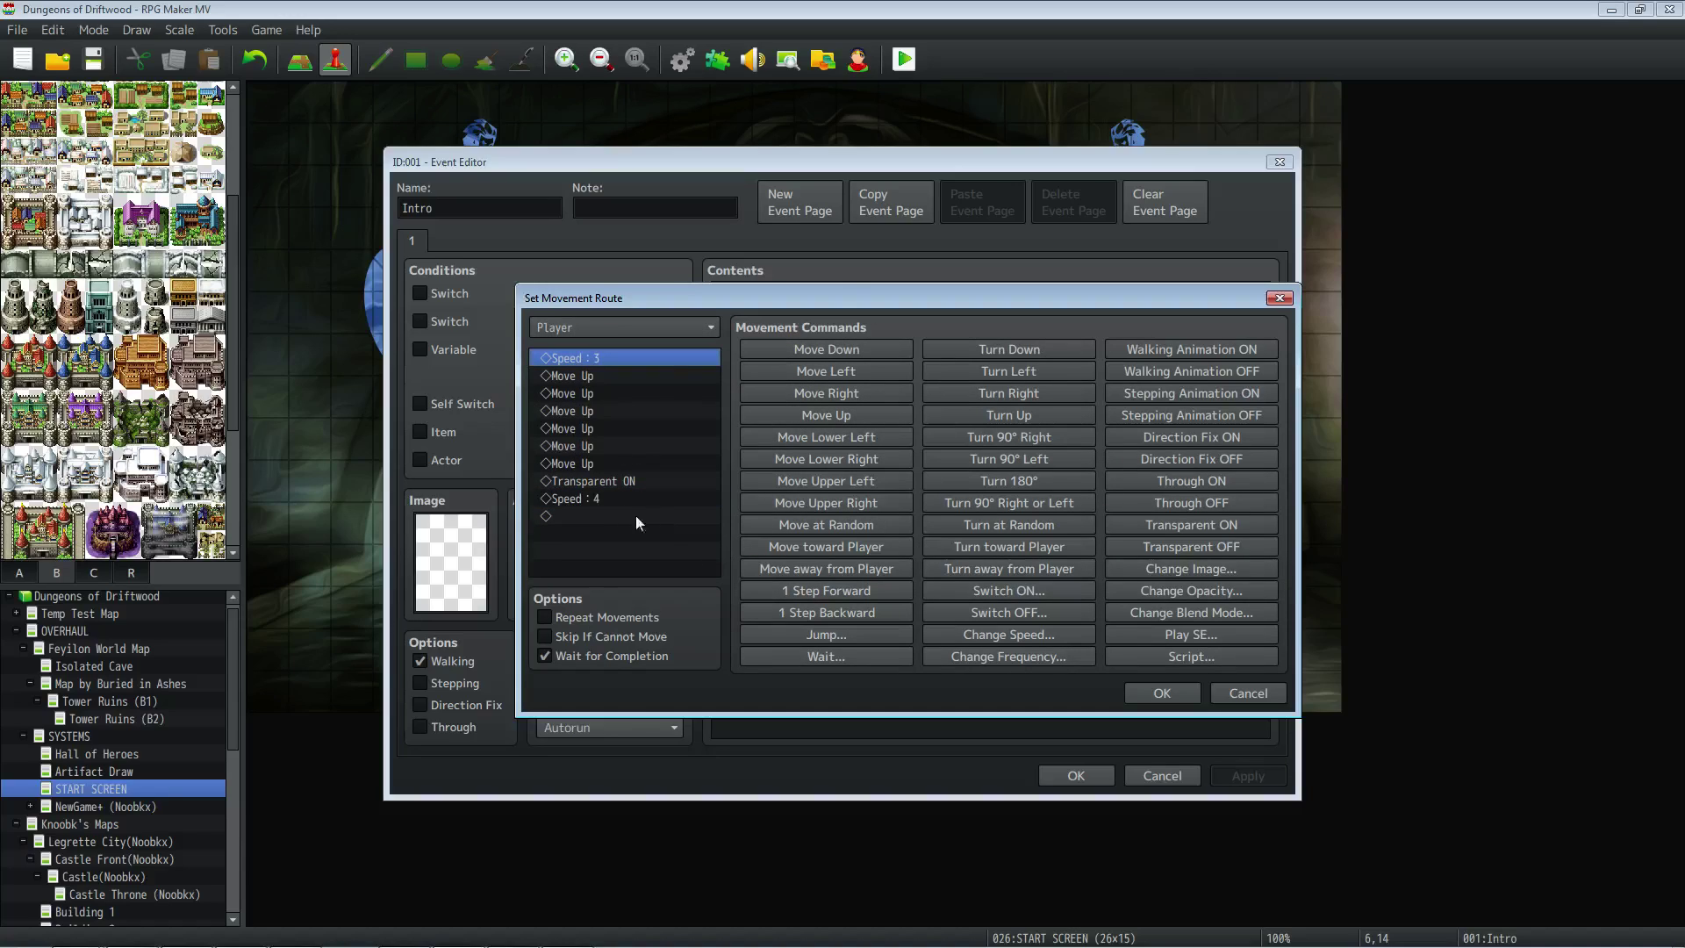
pyautogui.click(600, 501)
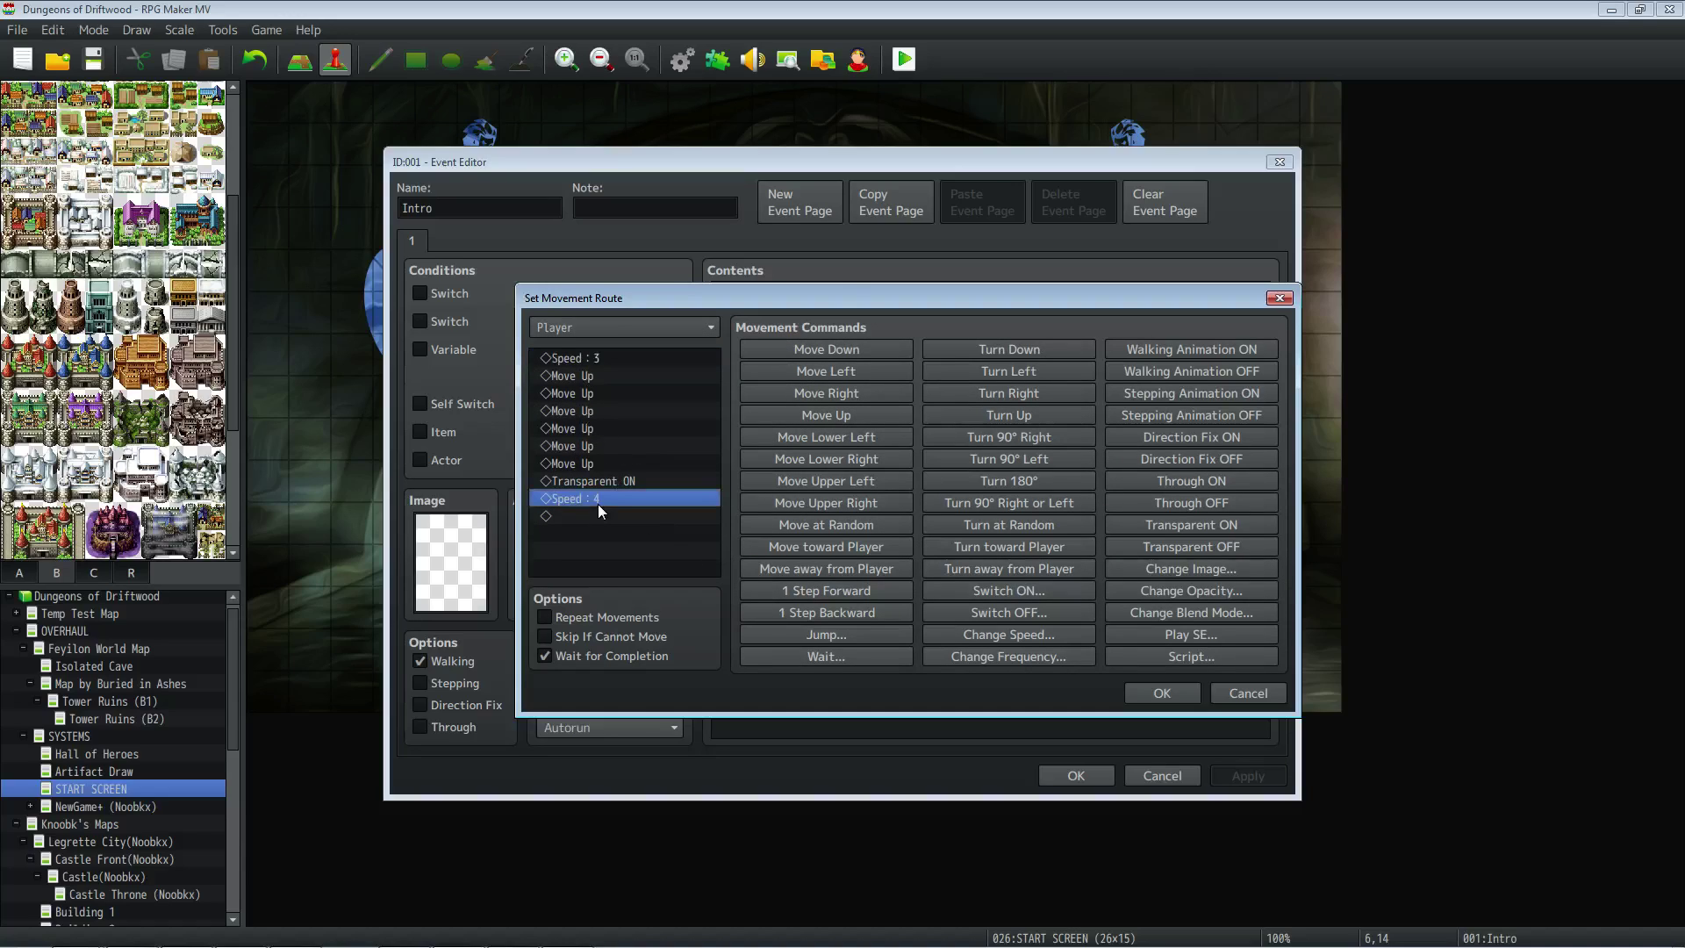
pyautogui.click(606, 359)
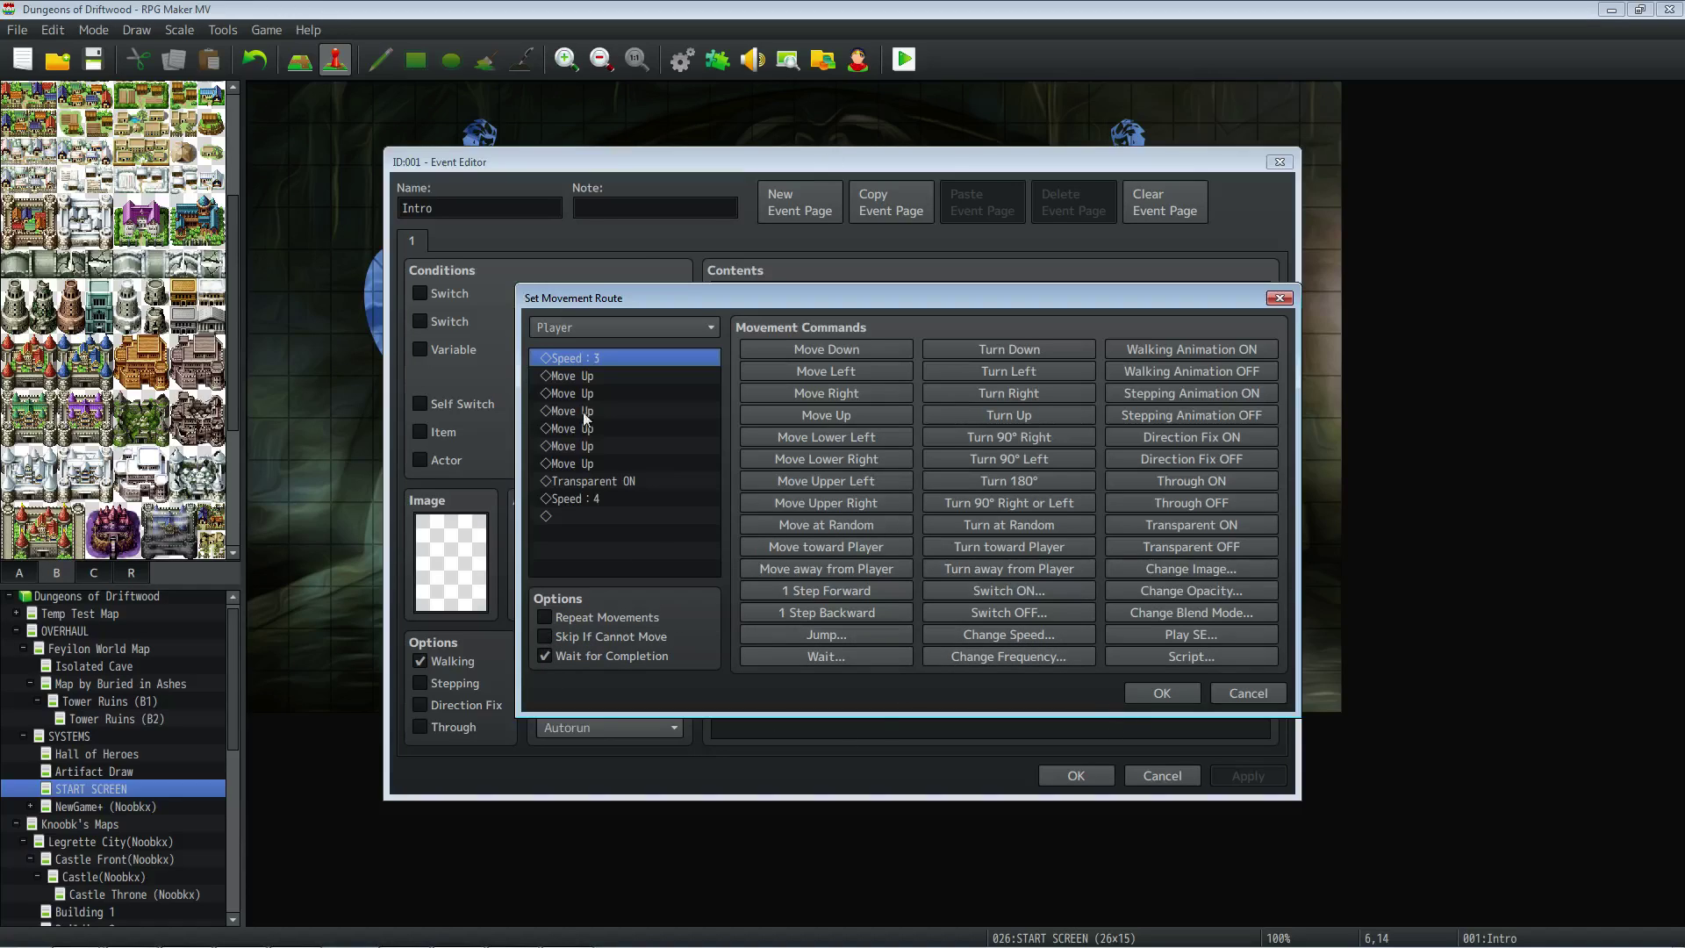
pyautogui.click(1146, 693)
pyautogui.click(1044, 776)
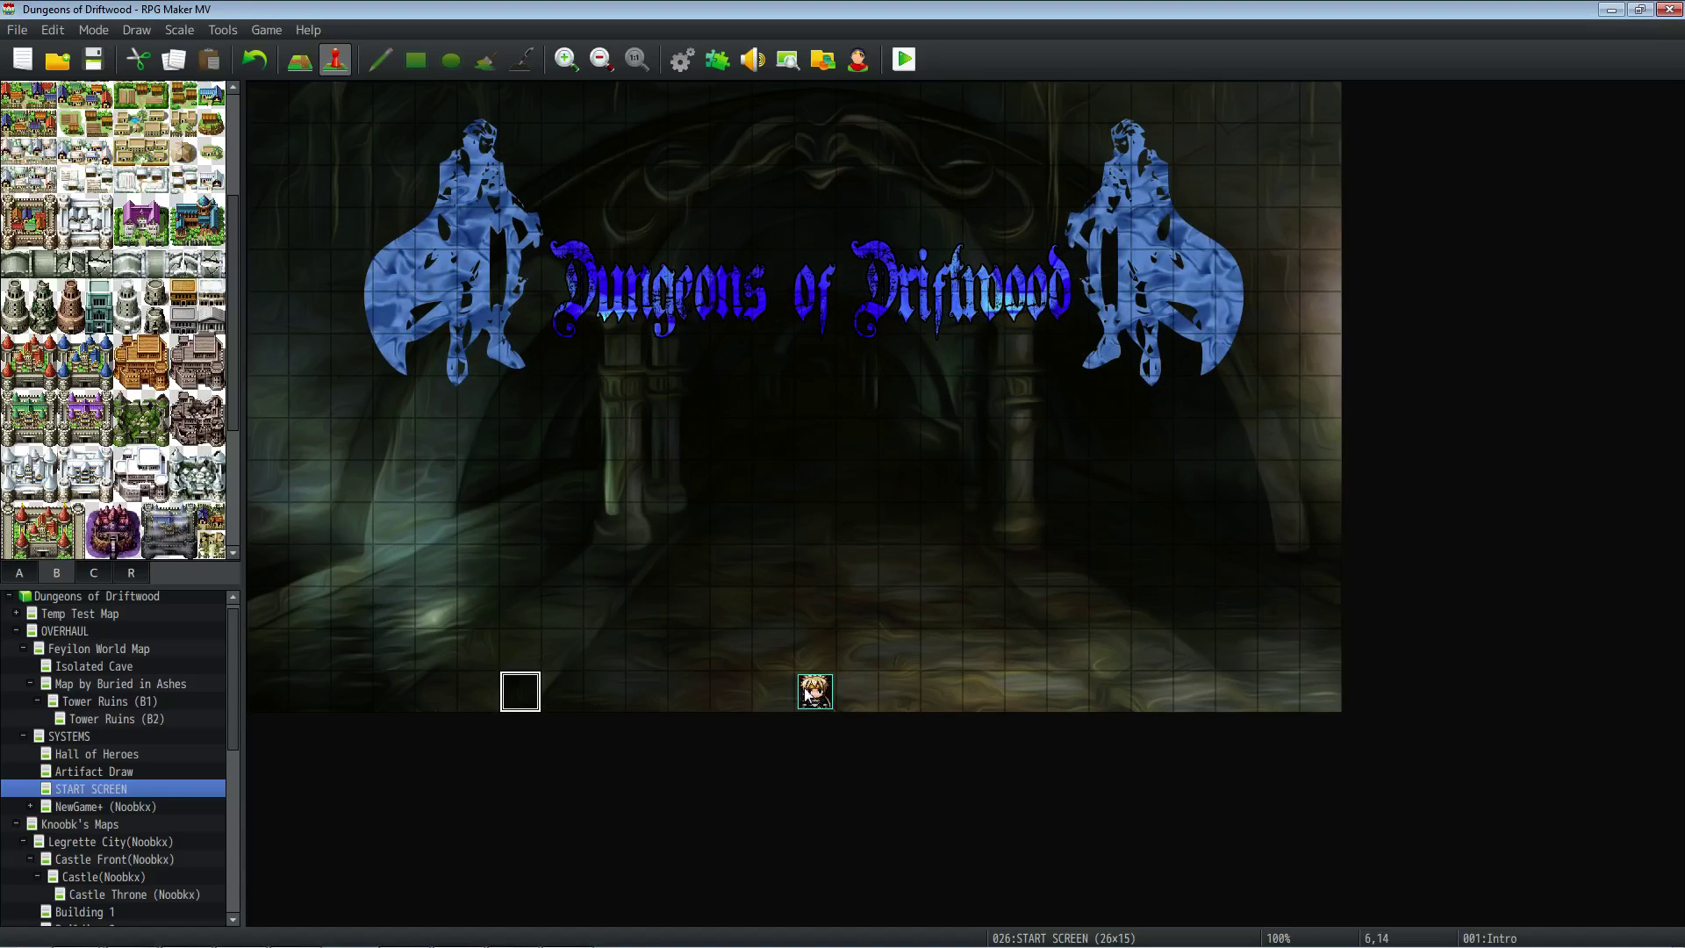
# - Show region numbers to reveal the region-77 column, then check the Plugin Manager
pyautogui.click(137, 572)
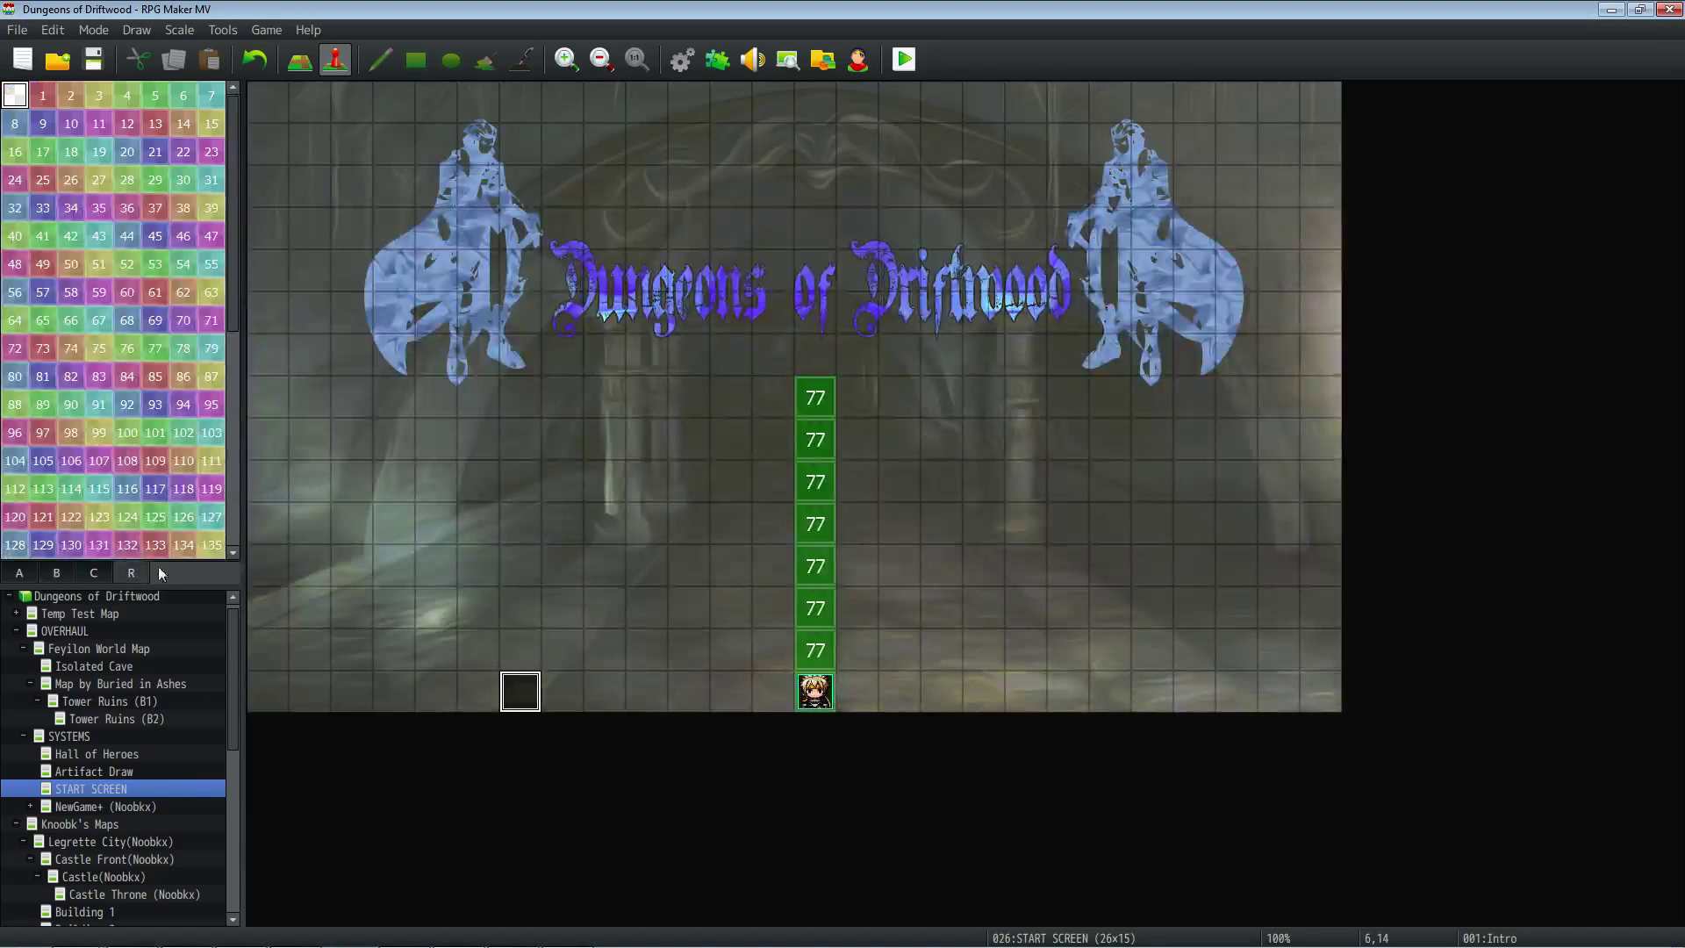
pyautogui.click(724, 67)
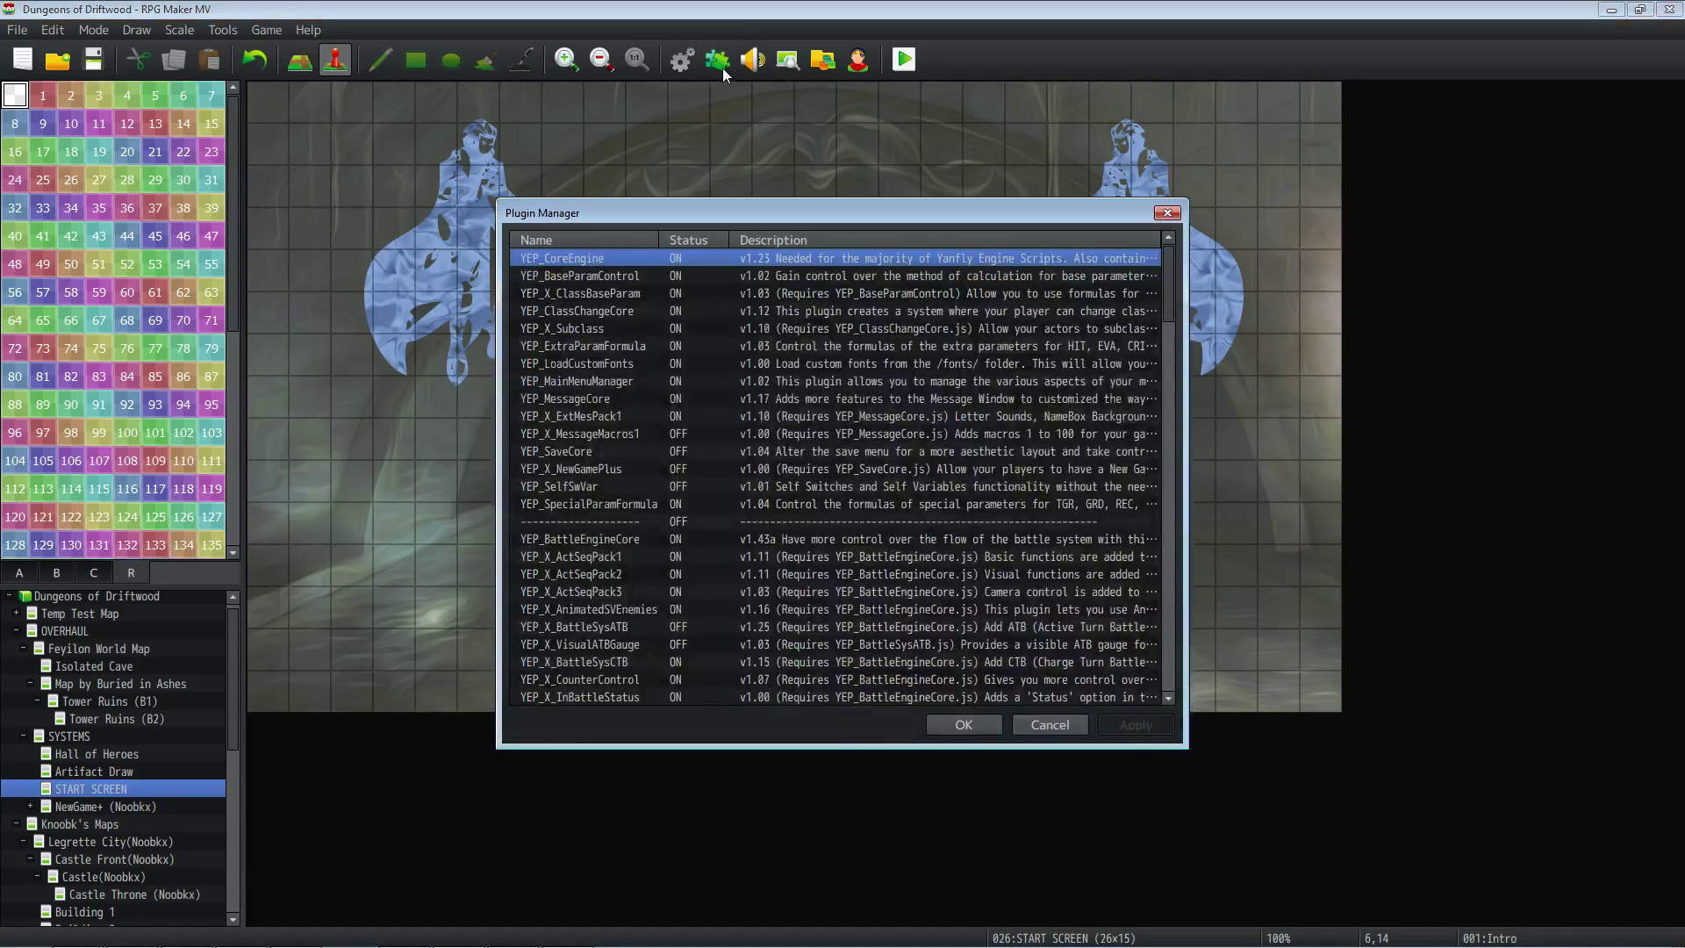
pyautogui.click(966, 728)
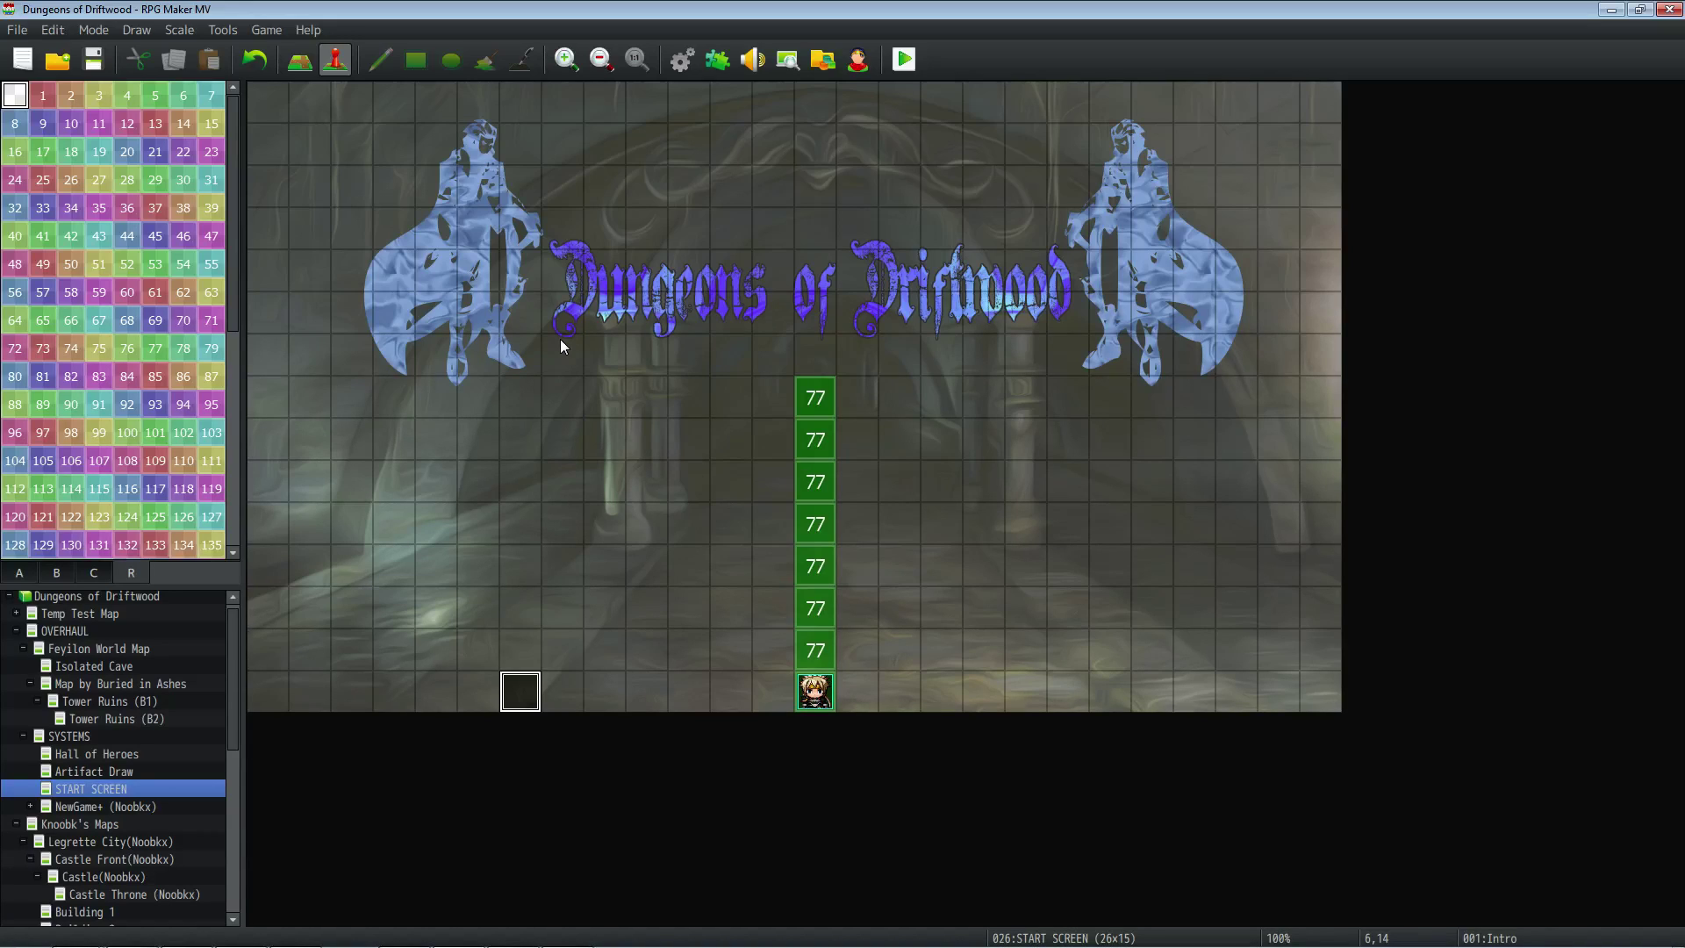
pyautogui.click(813, 395)
pyautogui.click(817, 439)
pyautogui.click(819, 524)
pyautogui.click(717, 61)
pyautogui.moveTo(1167, 266); pyautogui.dragTo(1201, 688)
pyautogui.scroll(2, 599, 399)
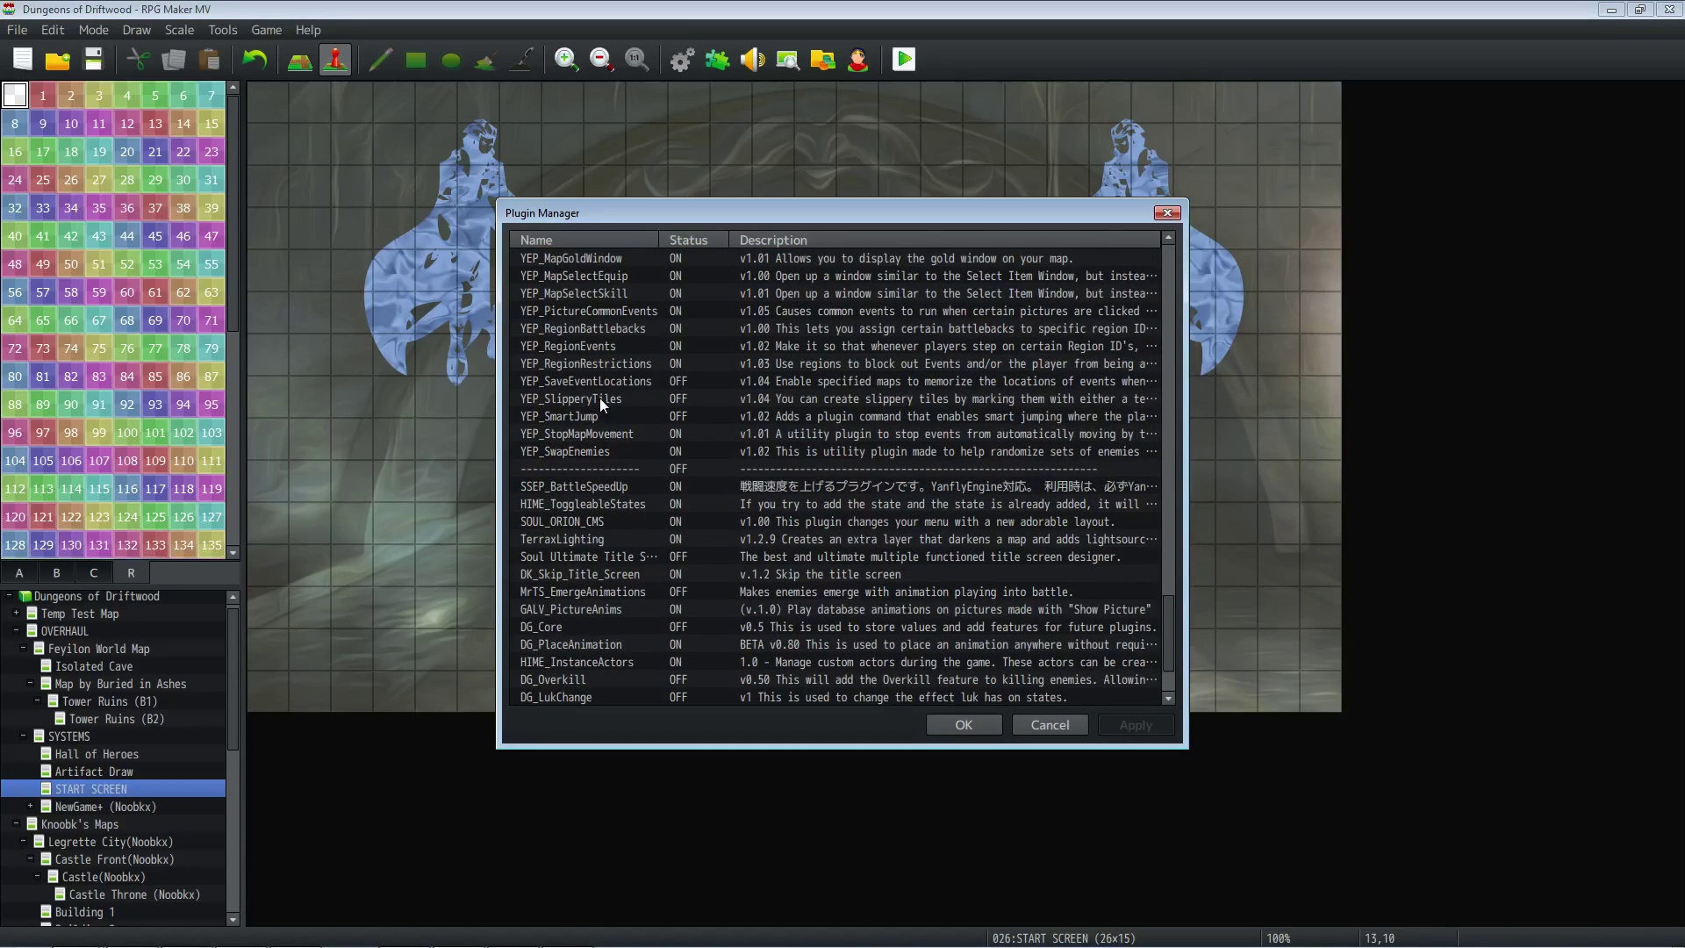
pyautogui.doubleClick(618, 363)
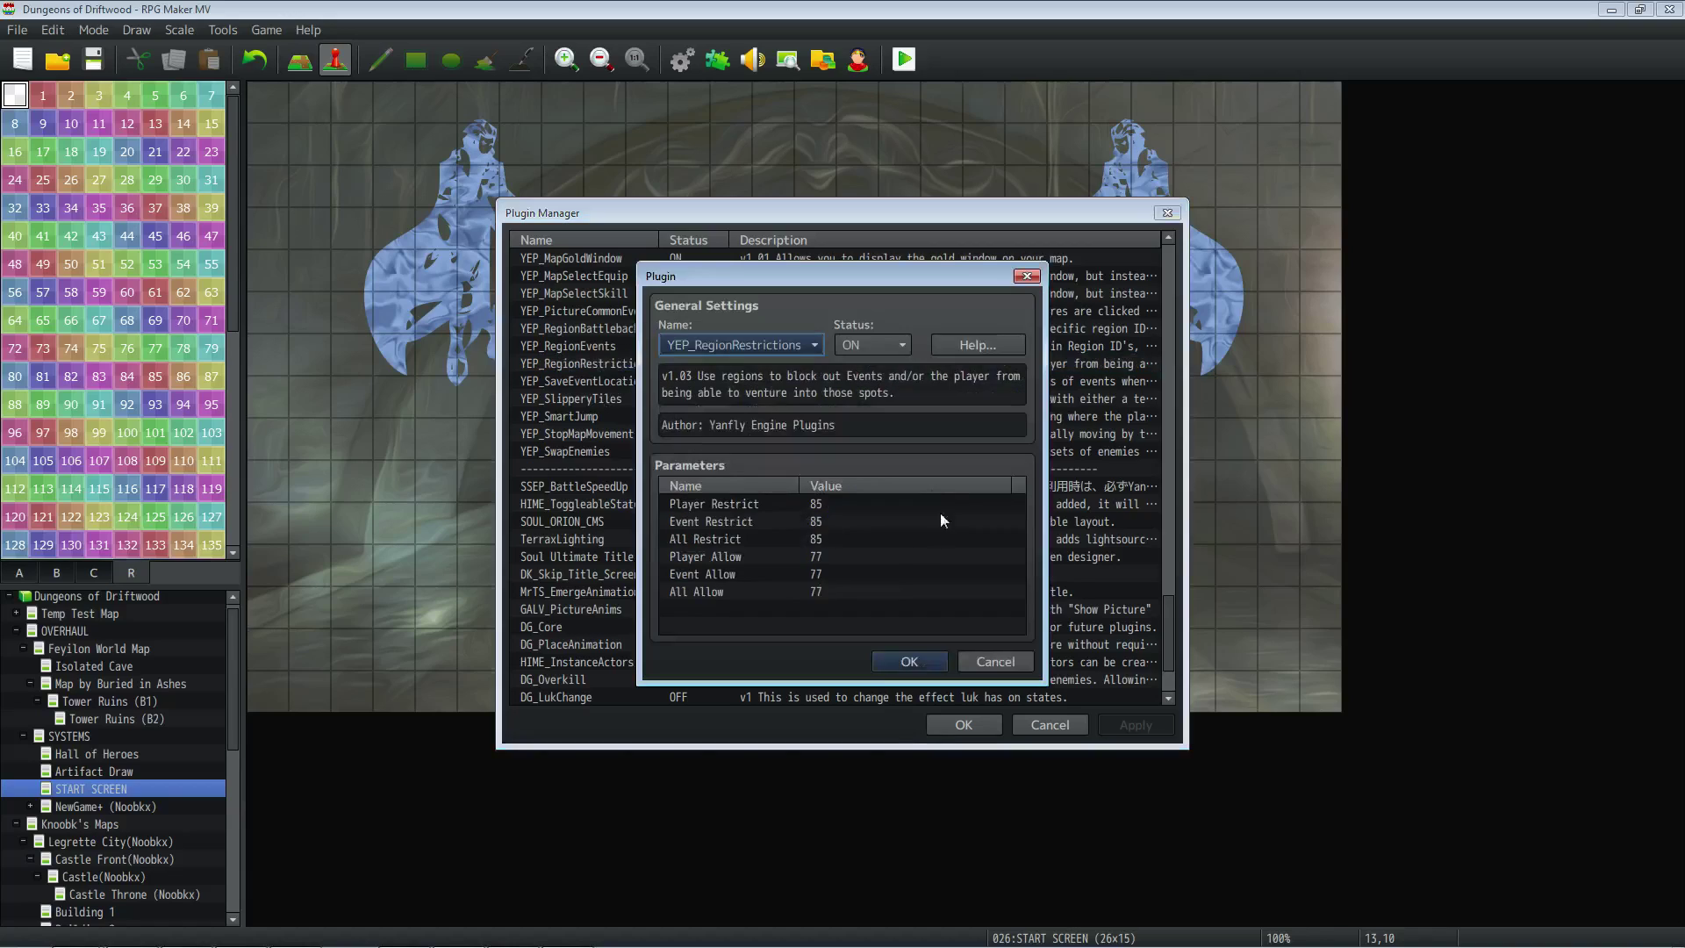
pyautogui.click(848, 560)
pyautogui.click(834, 590)
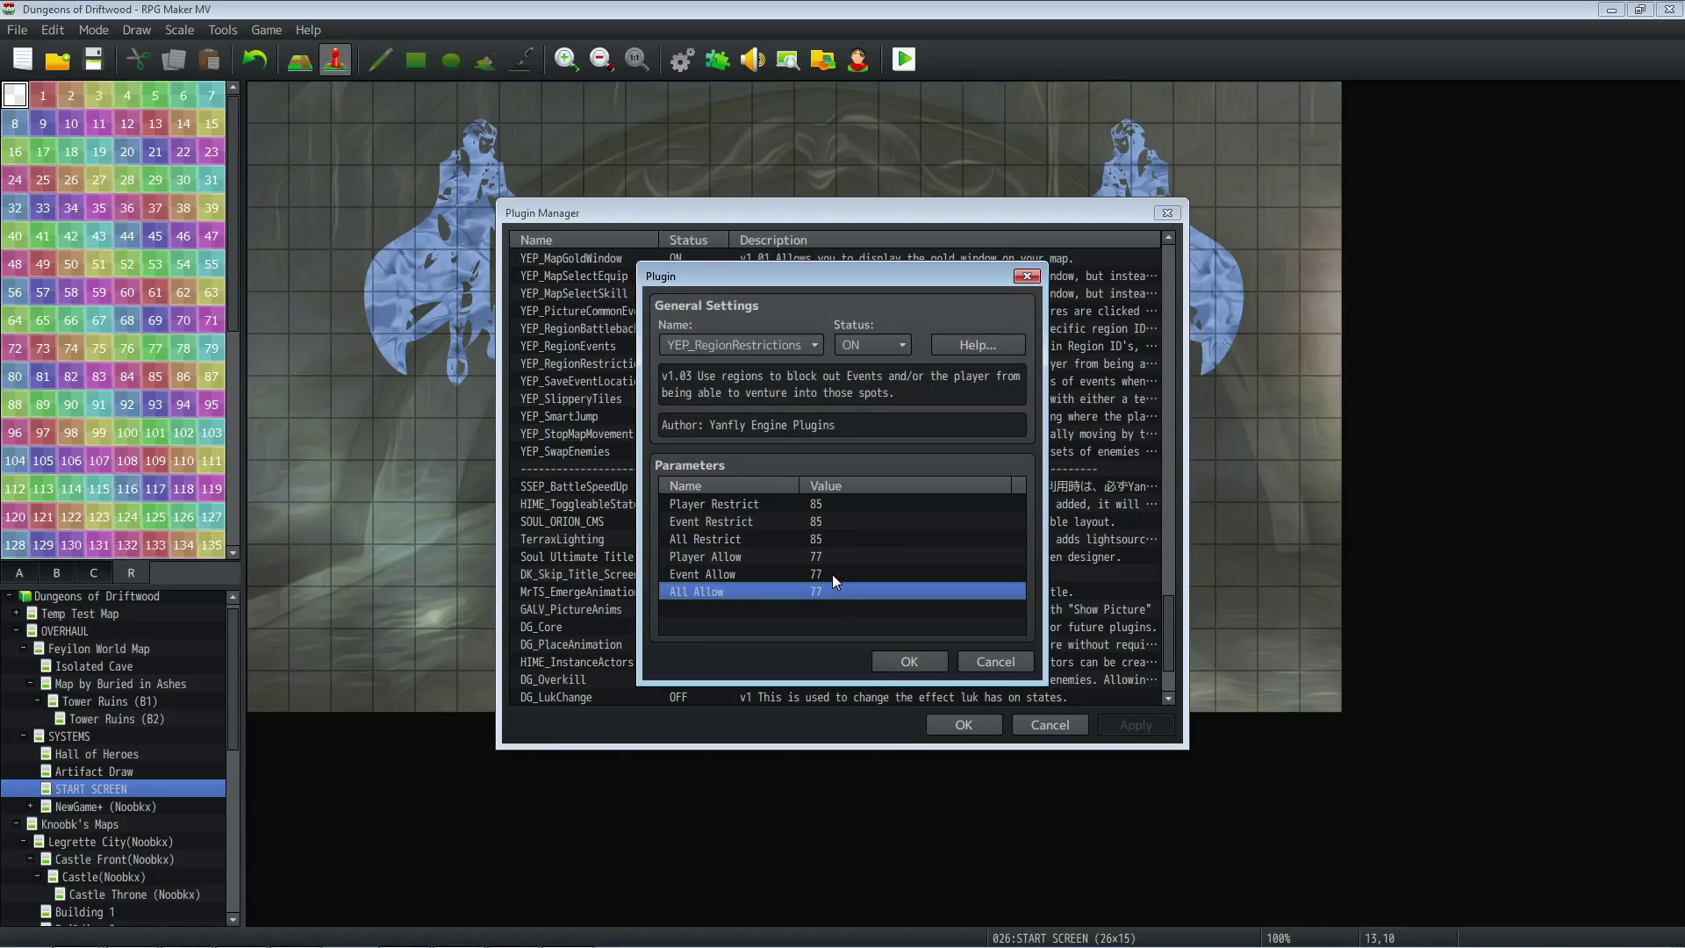
pyautogui.click(910, 663)
pyautogui.press('Return')
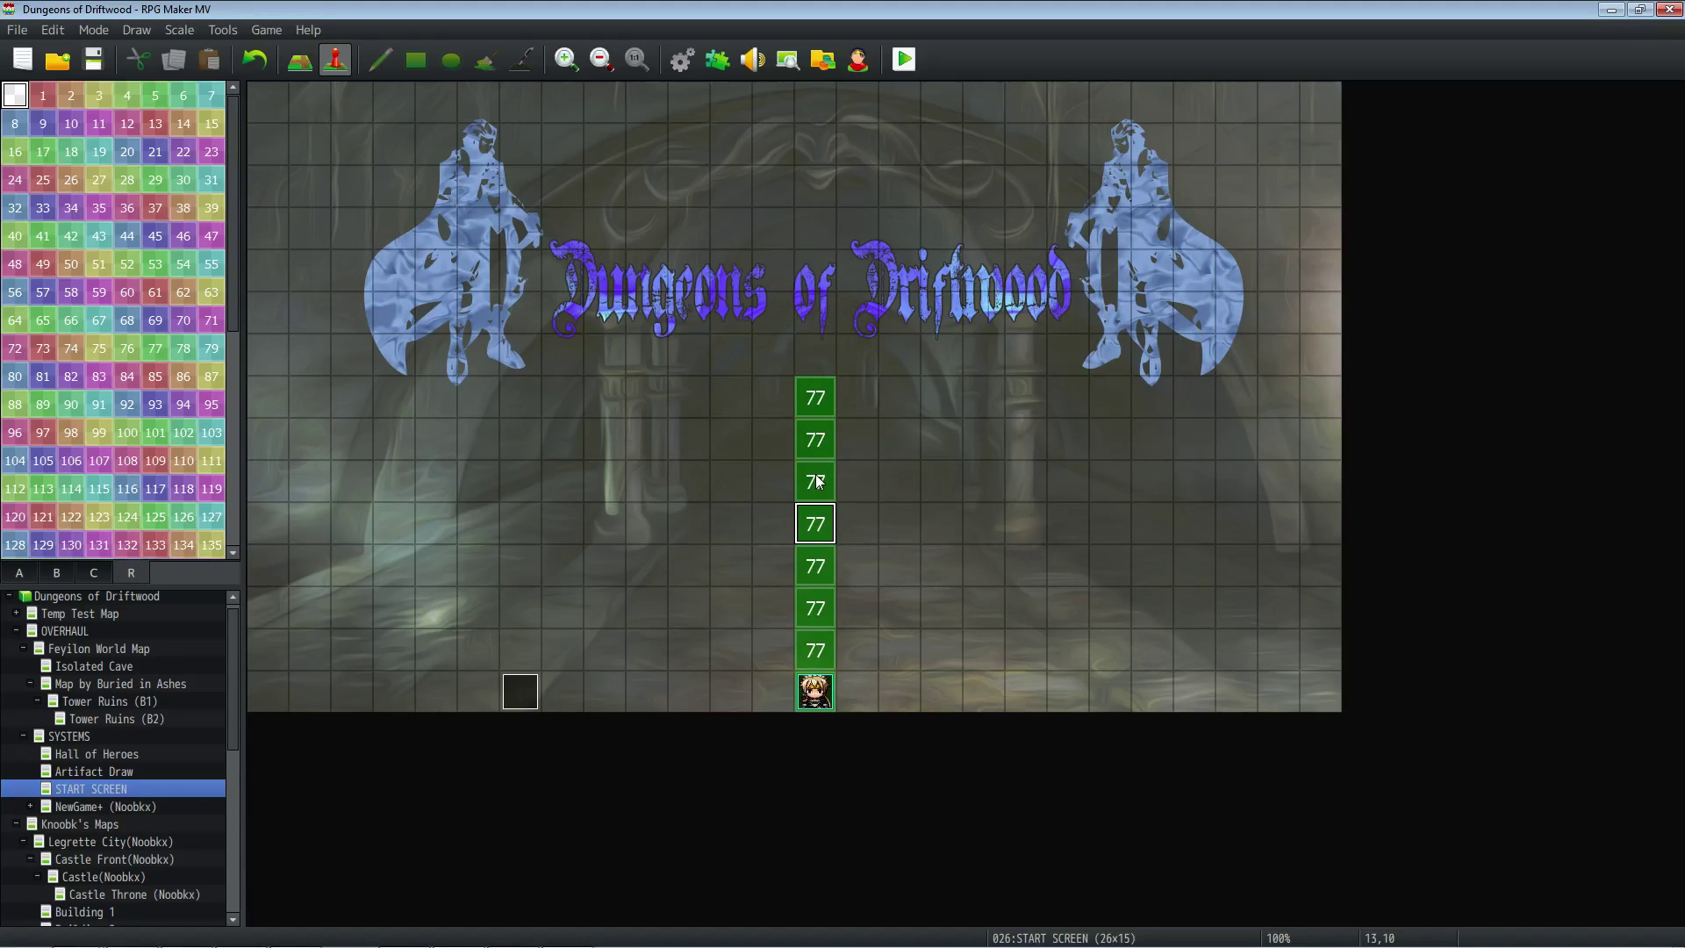
pyautogui.click(808, 693)
pyautogui.click(820, 400)
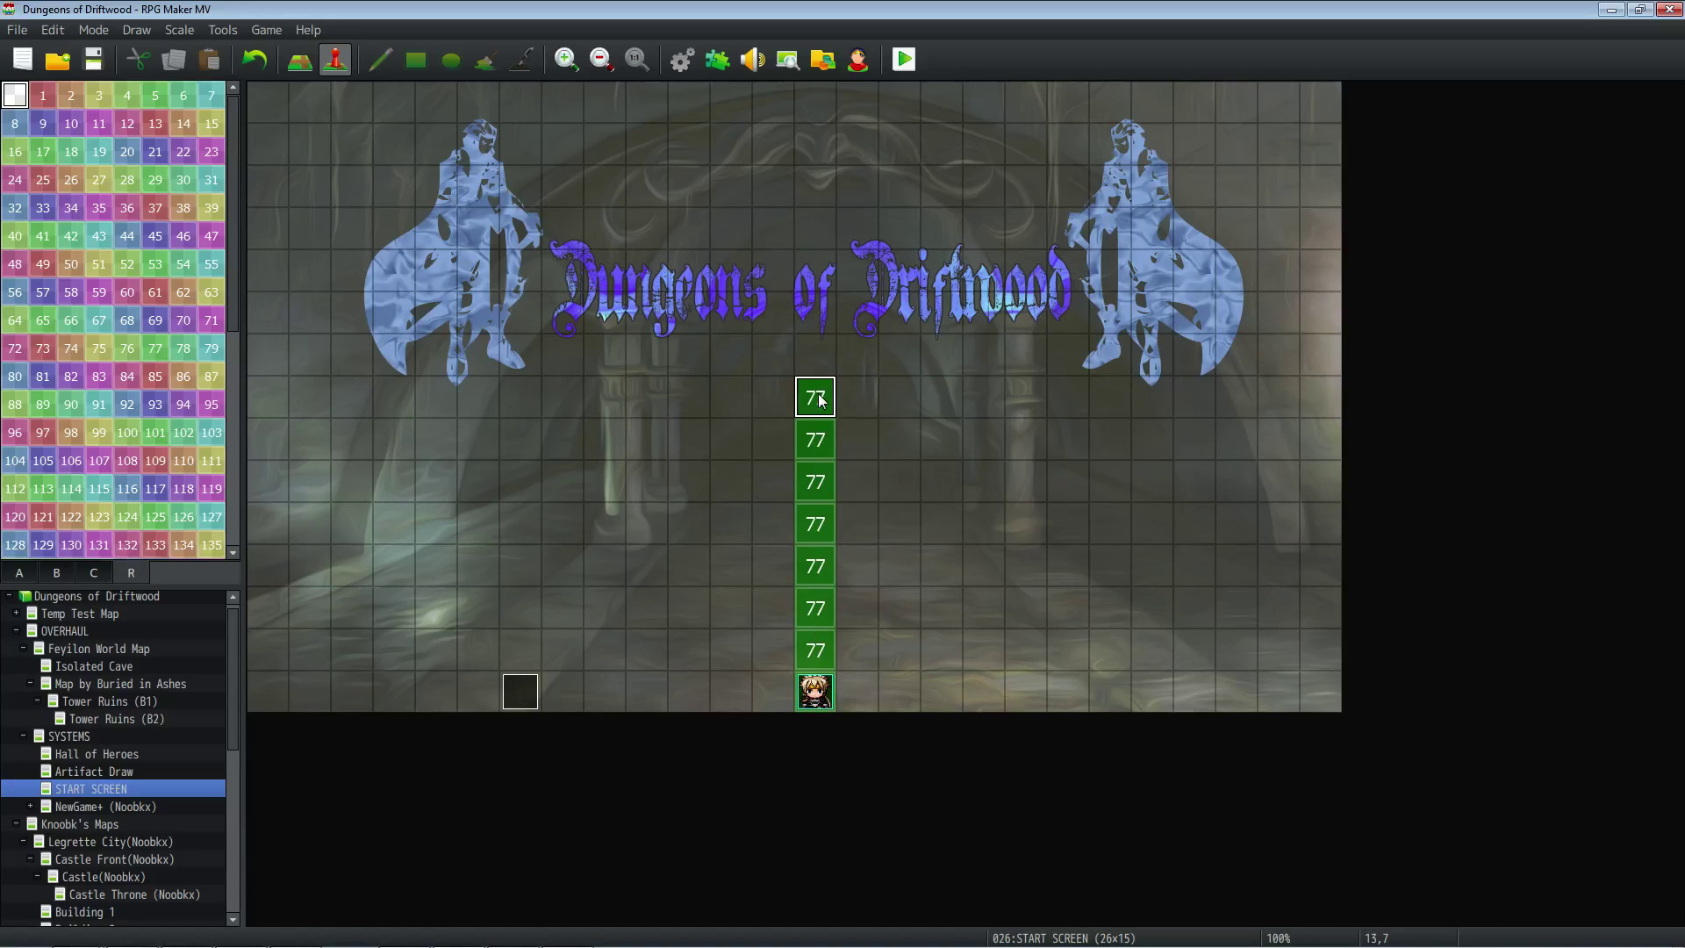